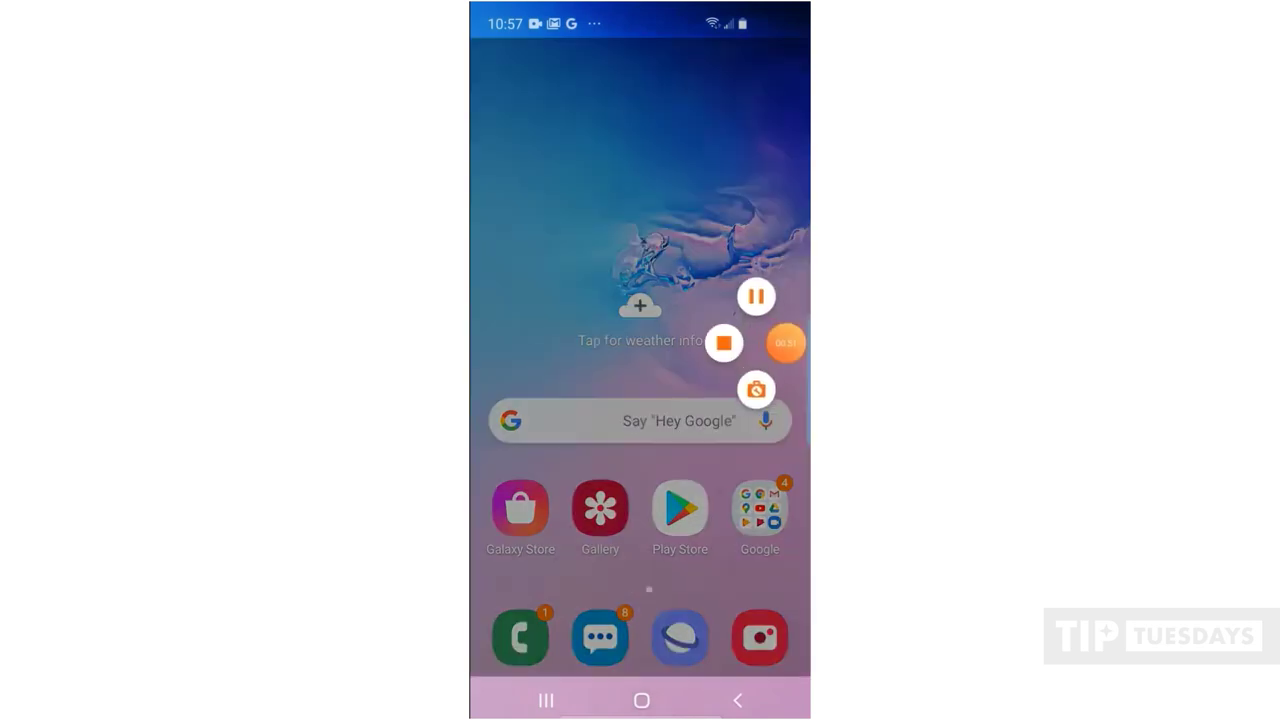
# Step: Choose the Selective File System extraction for the detected Galaxy S10e and look through the list of installed apps
pyautogui.moveTo(640, 692)
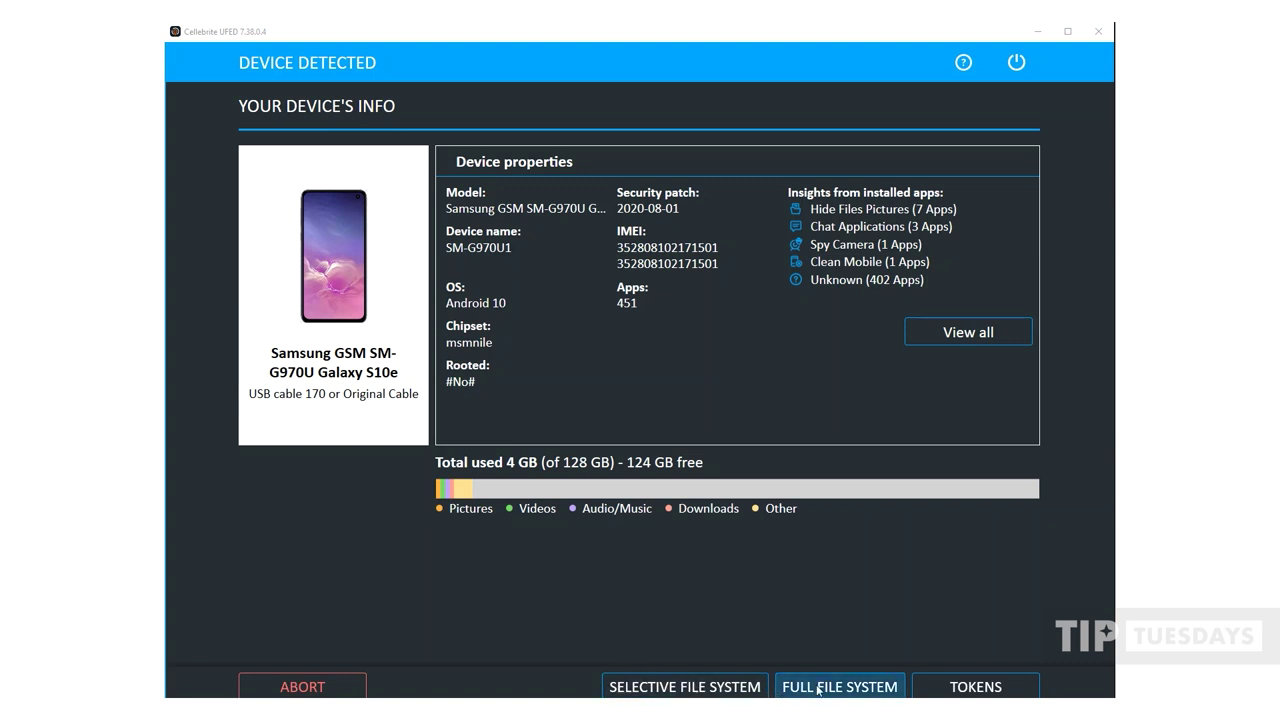
pyautogui.click(739, 687)
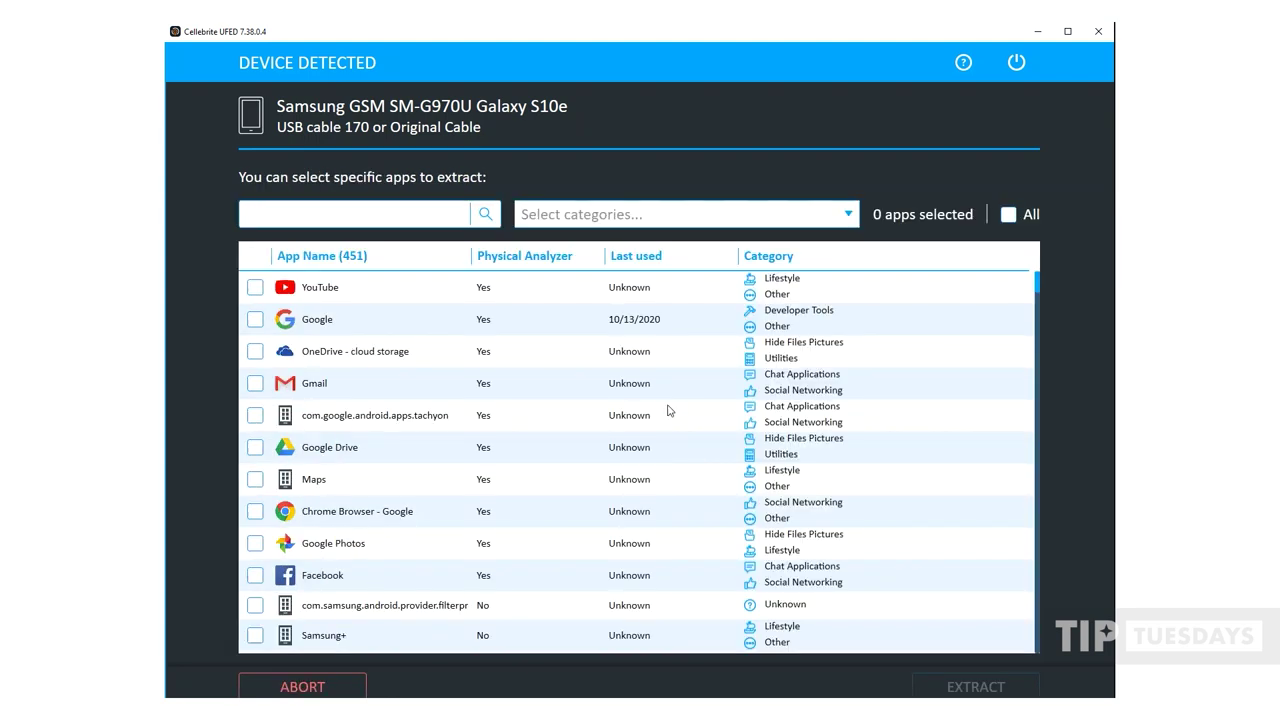
pyautogui.scroll(-10, 352, 332)
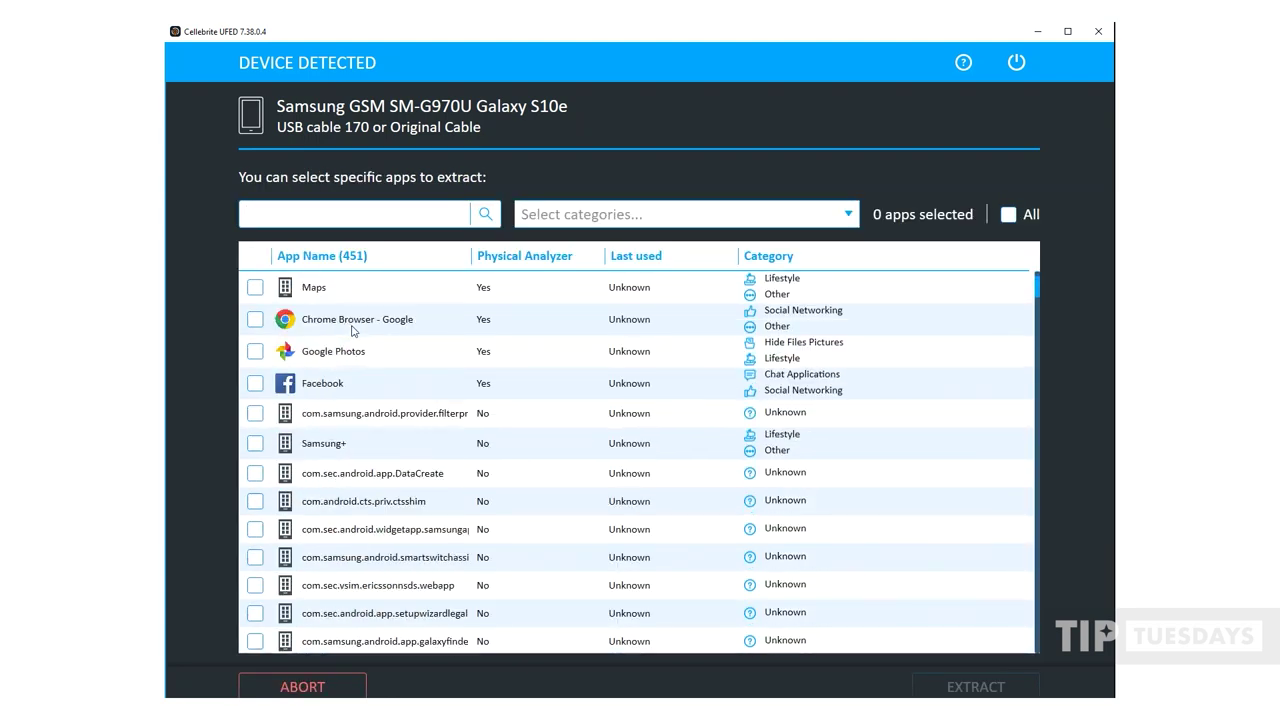
pyautogui.scroll(-15, 352, 332)
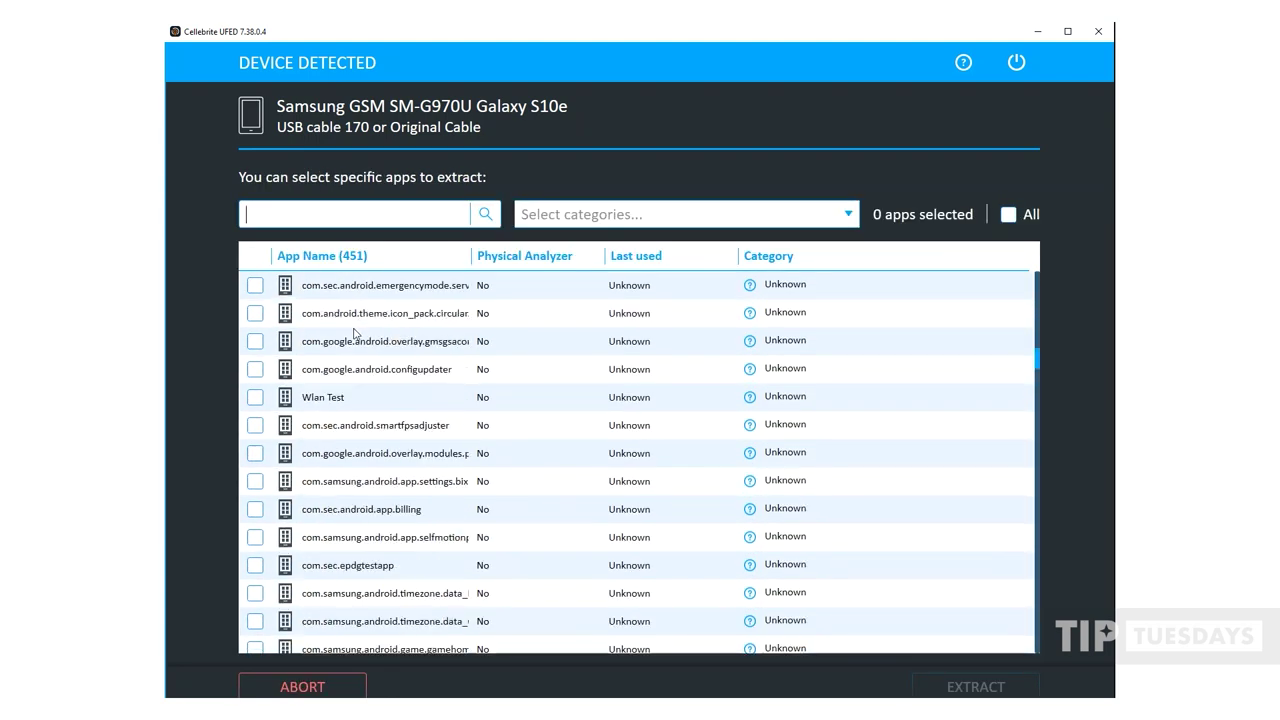
pyautogui.scroll(-10, 355, 333)
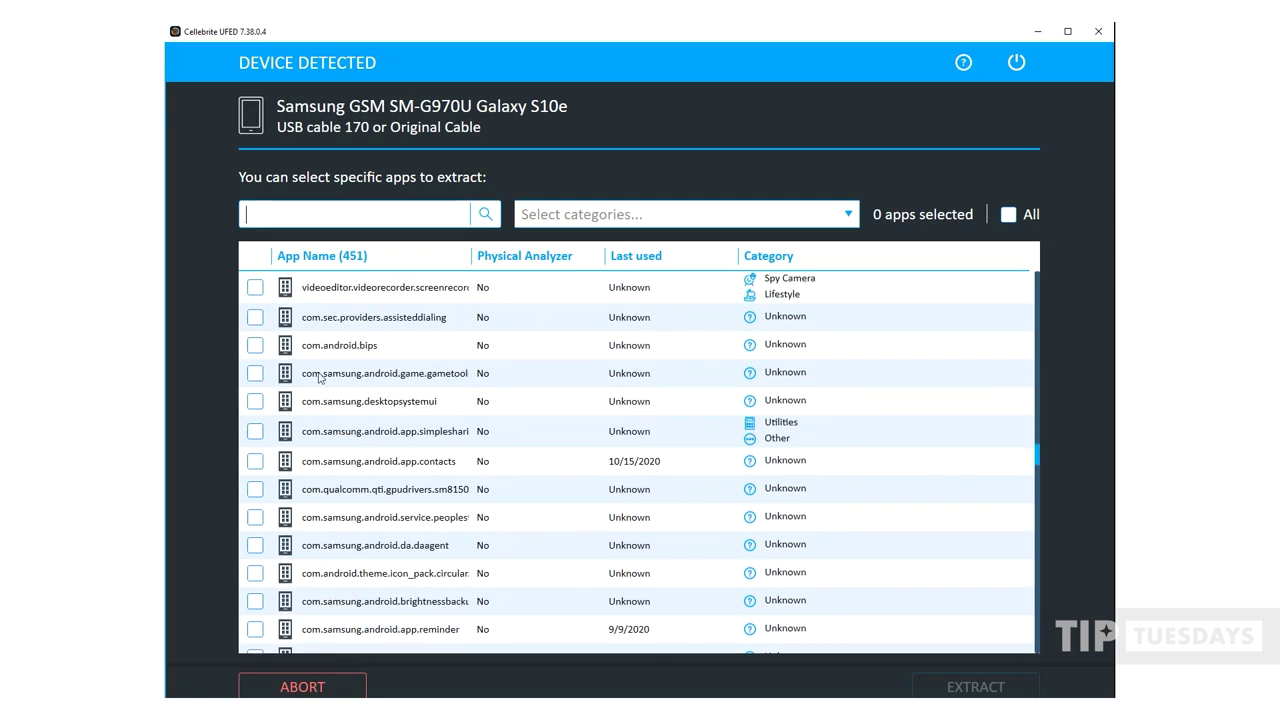
pyautogui.scroll(-10, 483, 528)
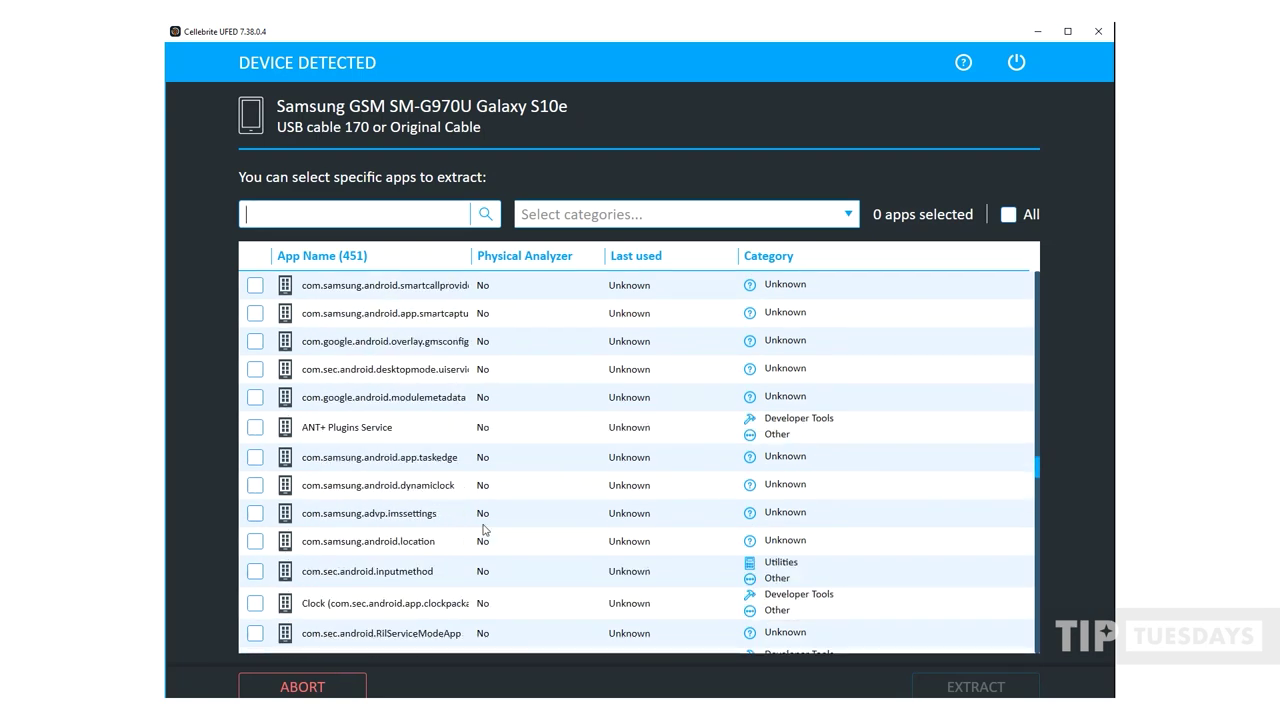
# Step: Filter the app list by the categories Developer Tools, Other, Utilities and Unknown
pyautogui.click(729, 217)
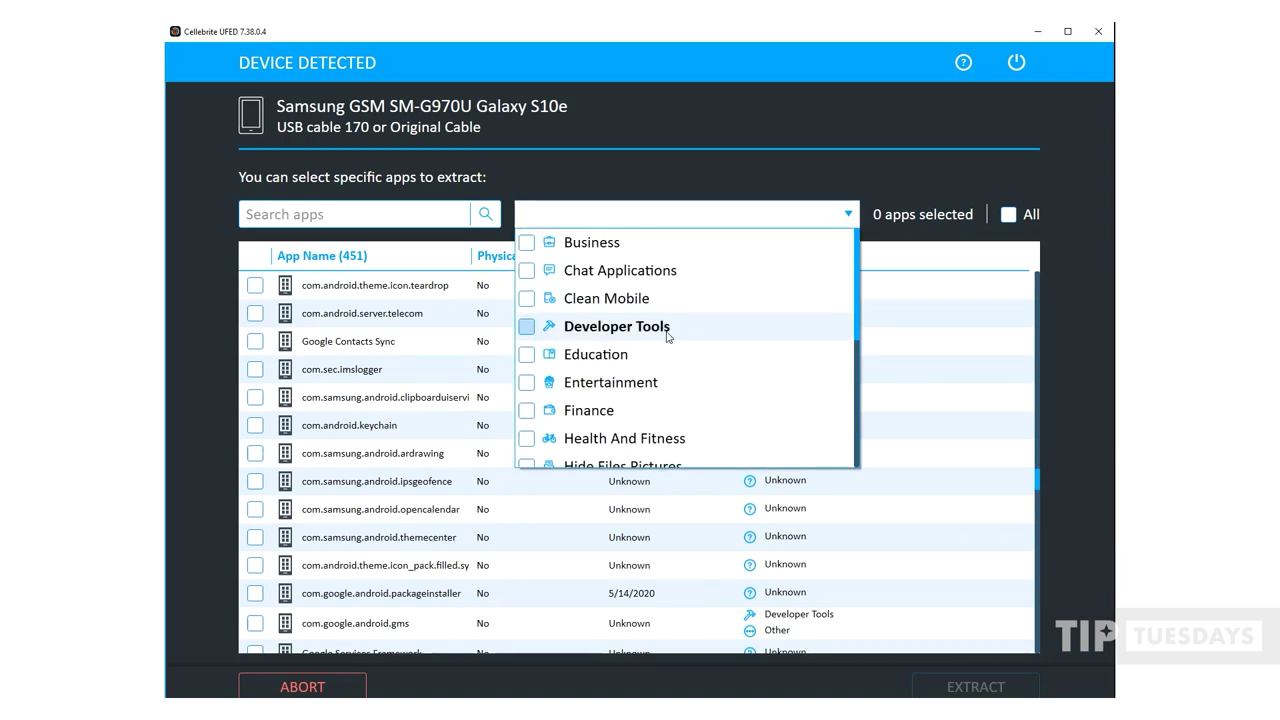
pyautogui.scroll(-3, 665, 340)
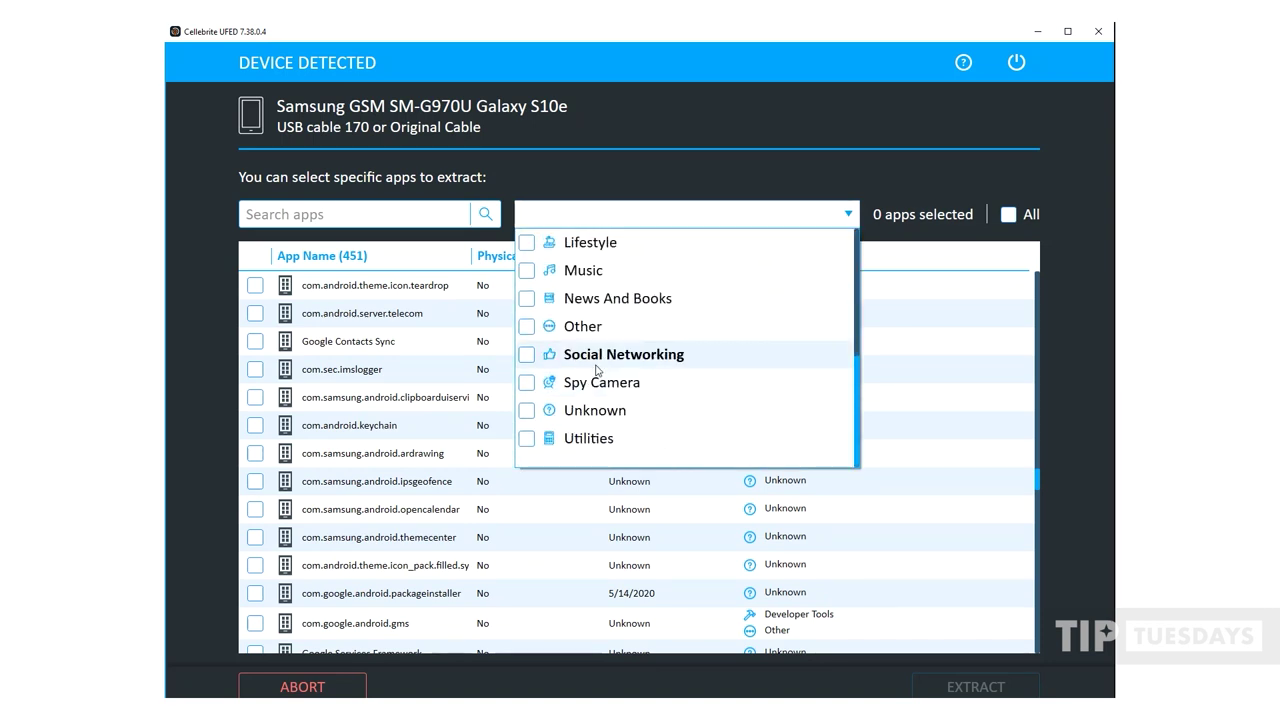
pyautogui.scroll(3, 612, 390)
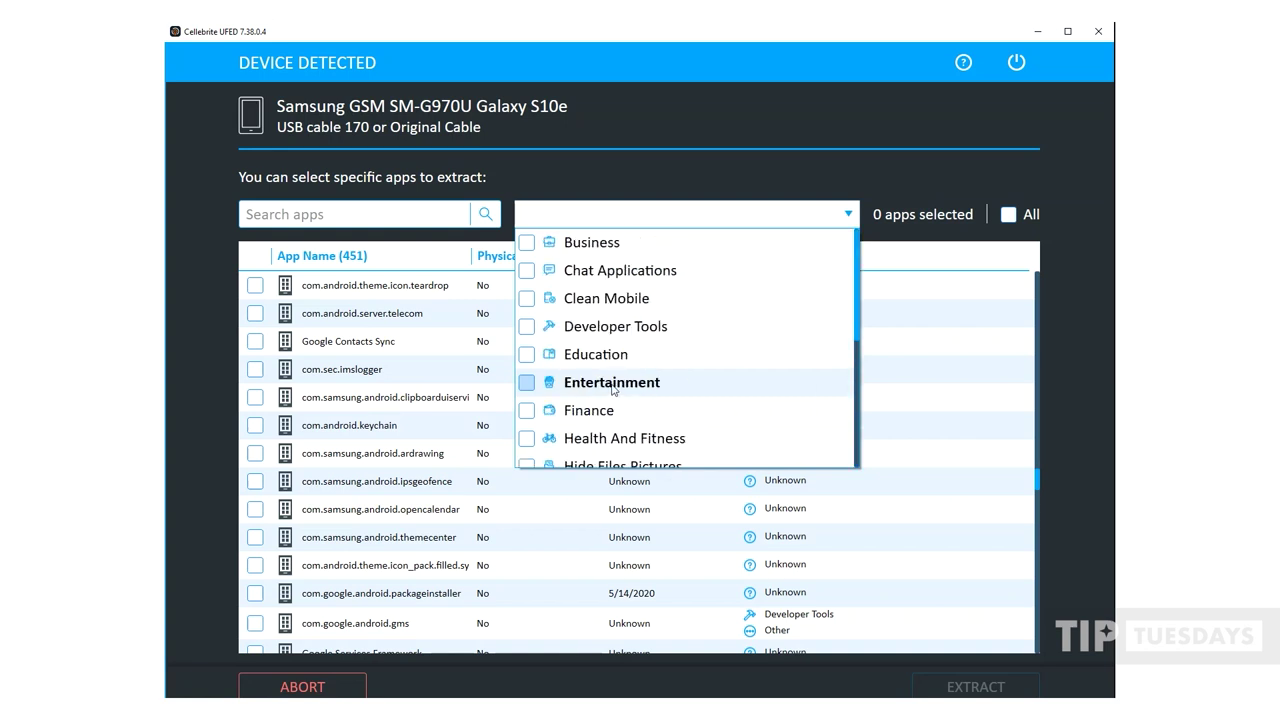
pyautogui.click(535, 331)
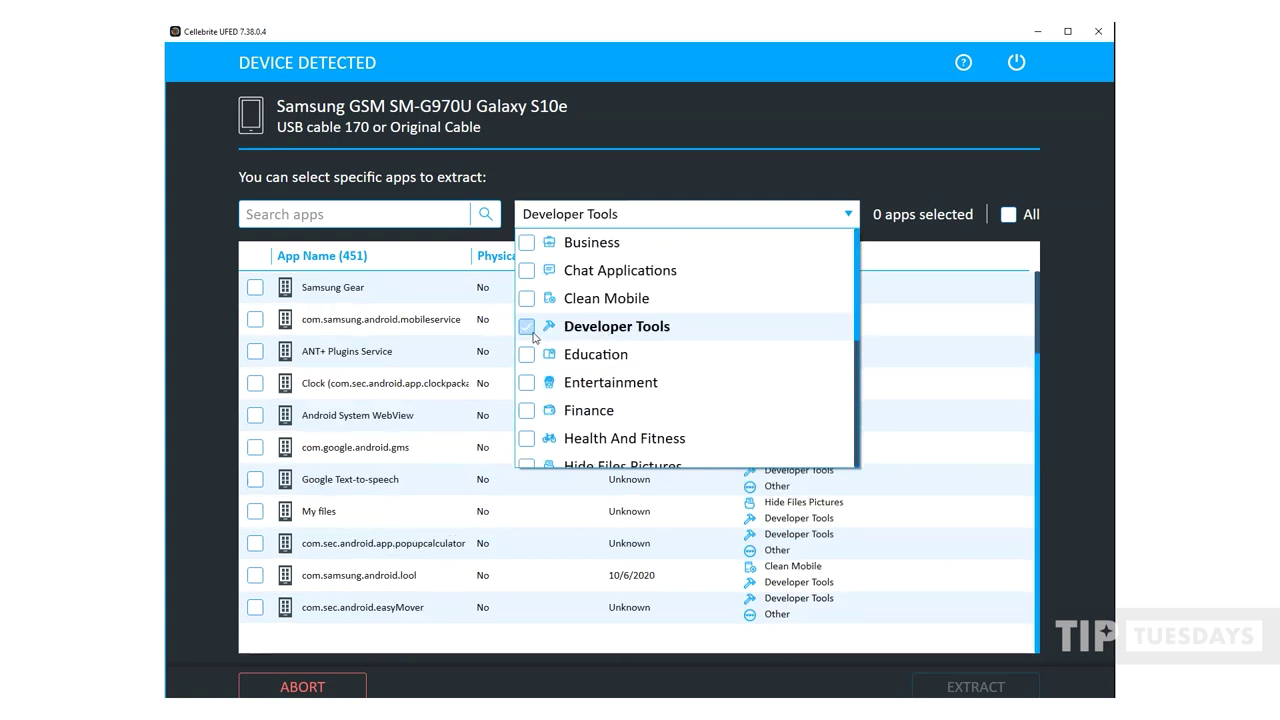
pyautogui.scroll(-2, 558, 348)
pyautogui.scroll(-2, 596, 354)
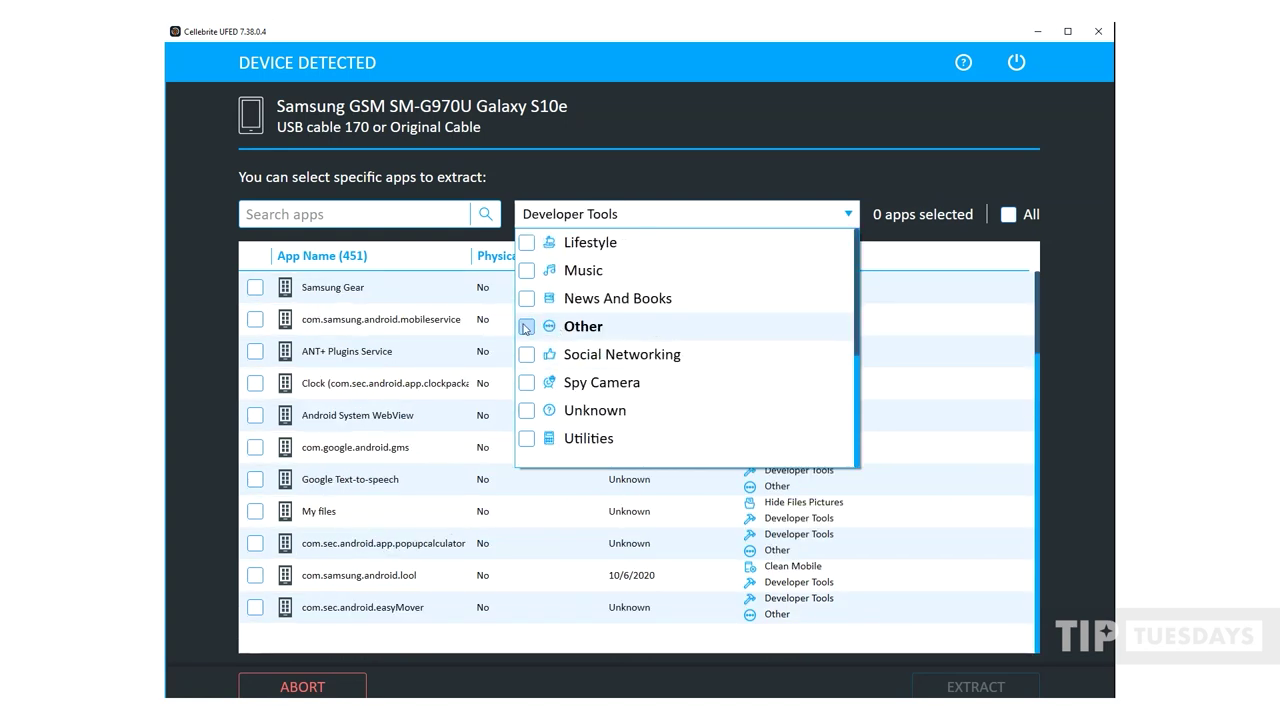
pyautogui.click(553, 330)
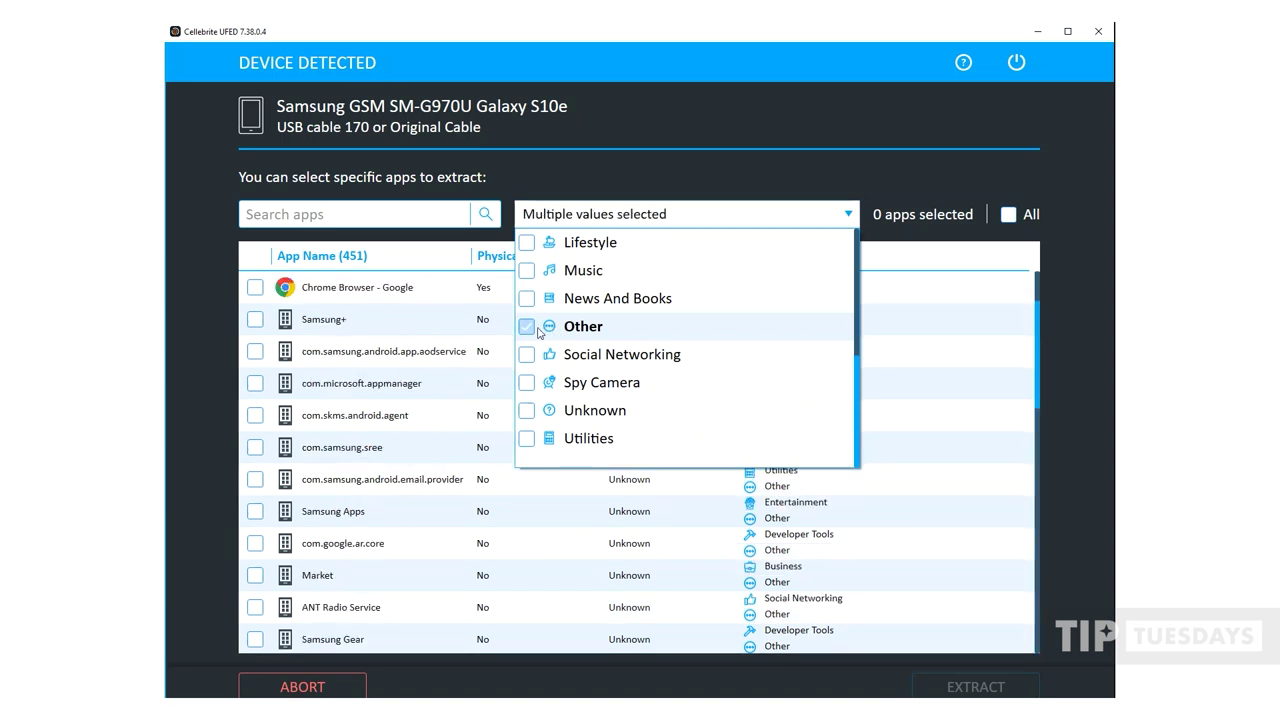
pyautogui.click(527, 438)
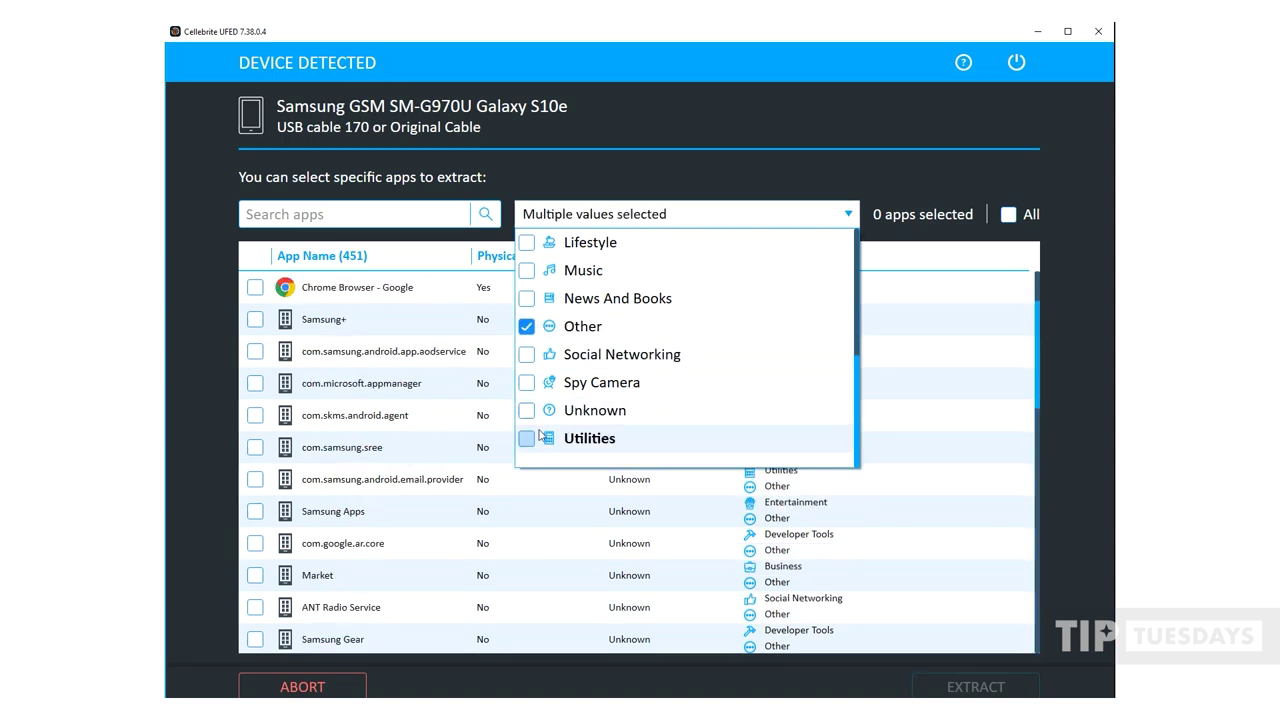
pyautogui.click(527, 411)
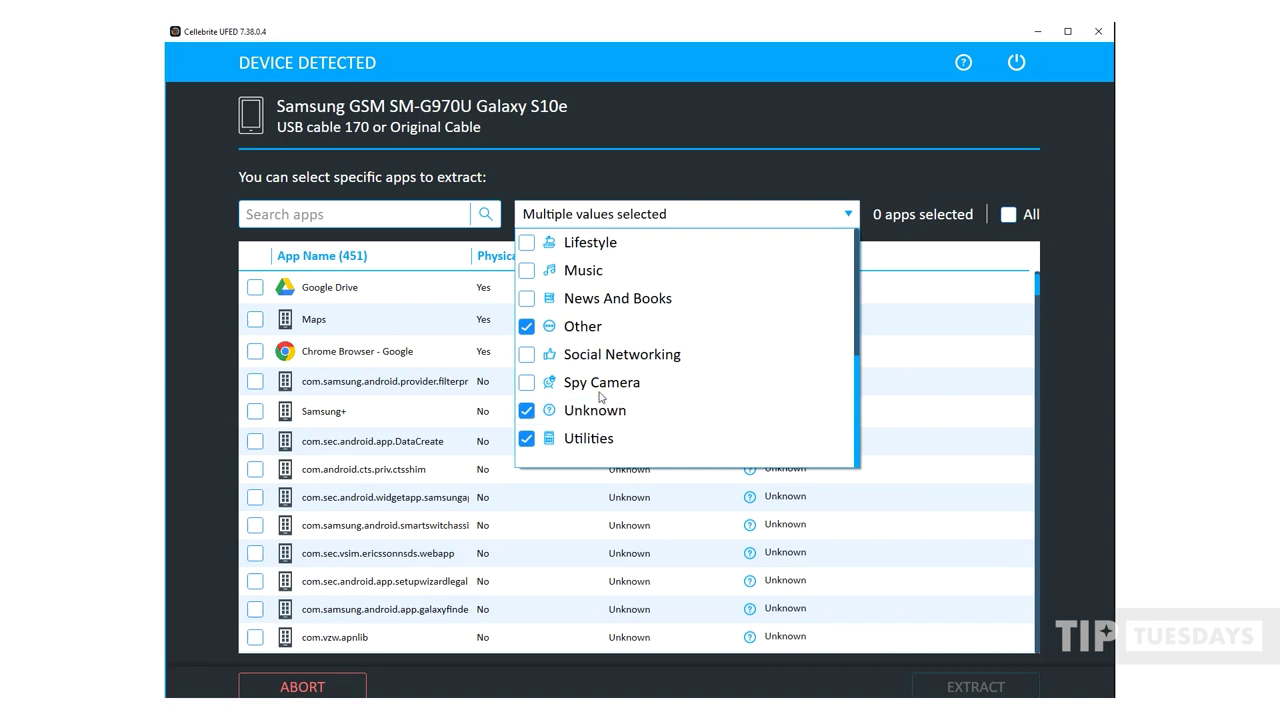
# Step: Search the filtered app list for "che", and replace the search term with "fac"
pyautogui.click(378, 220)
pyautogui.click(374, 216)
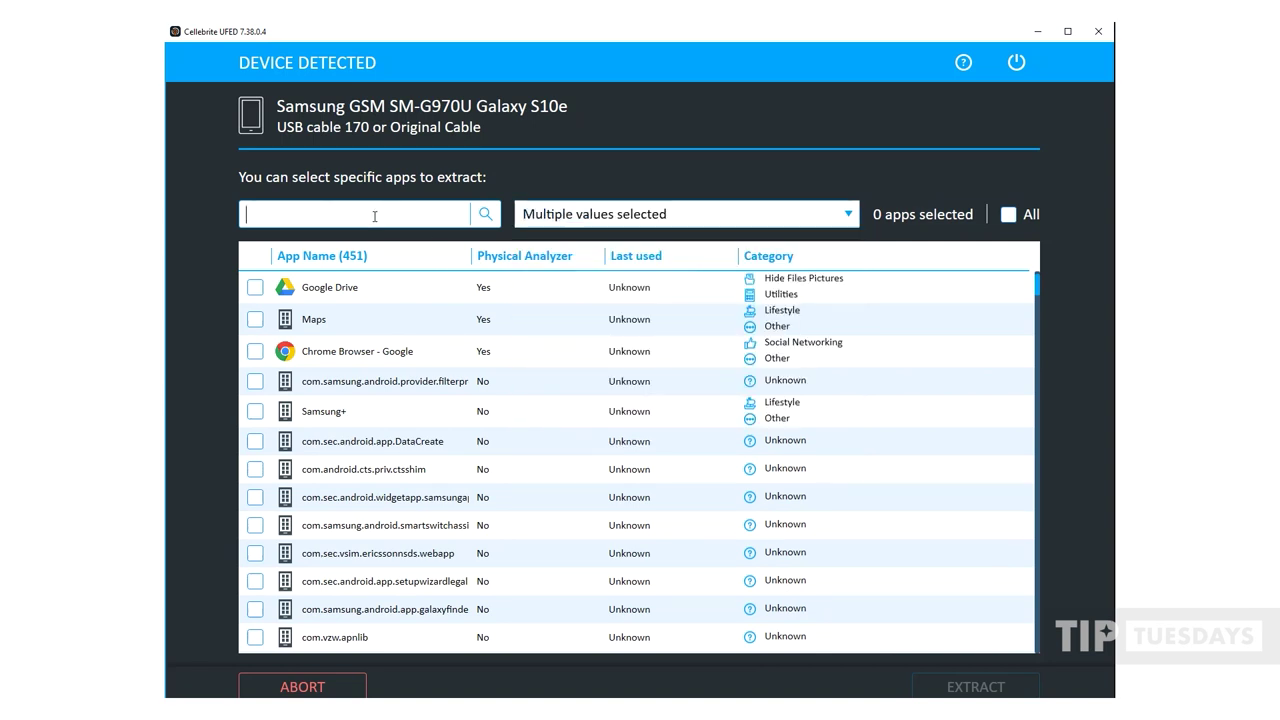
pyautogui.write('che')
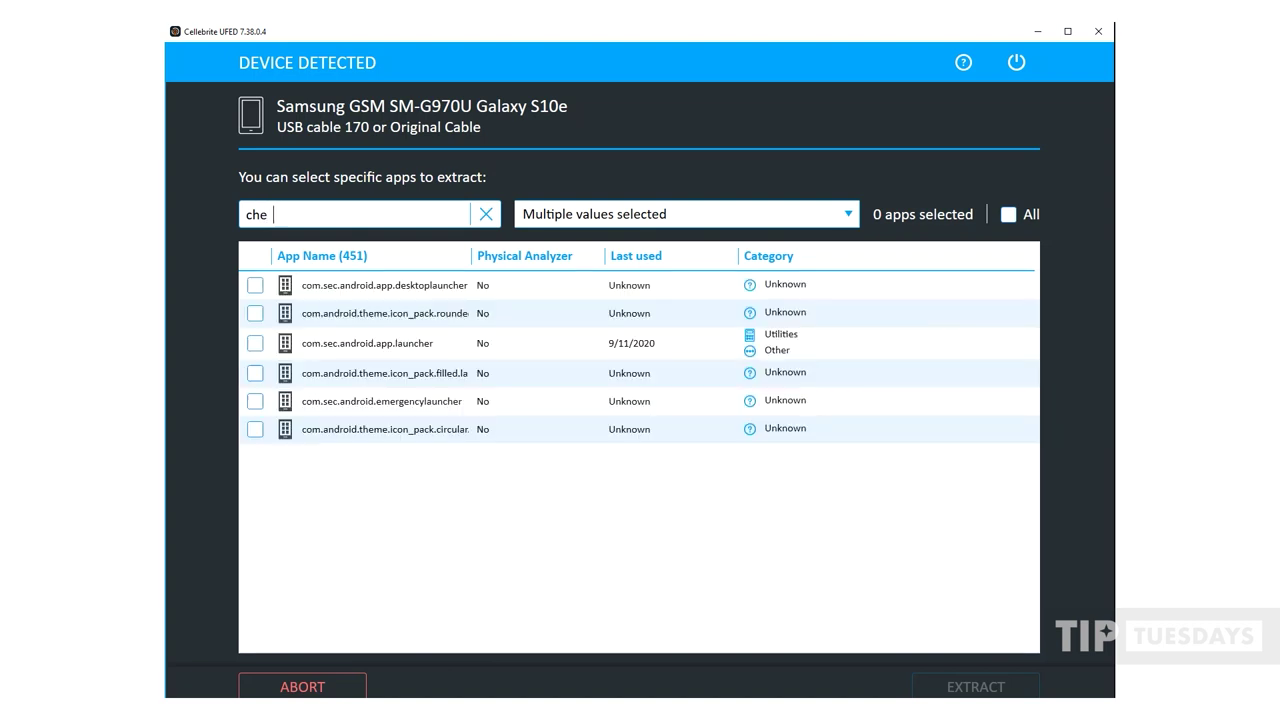
pyautogui.press('BackSpace')
pyautogui.press('BackSpace')
pyautogui.press('BackSpace')
pyautogui.press('BackSpace')
pyautogui.write('fac')
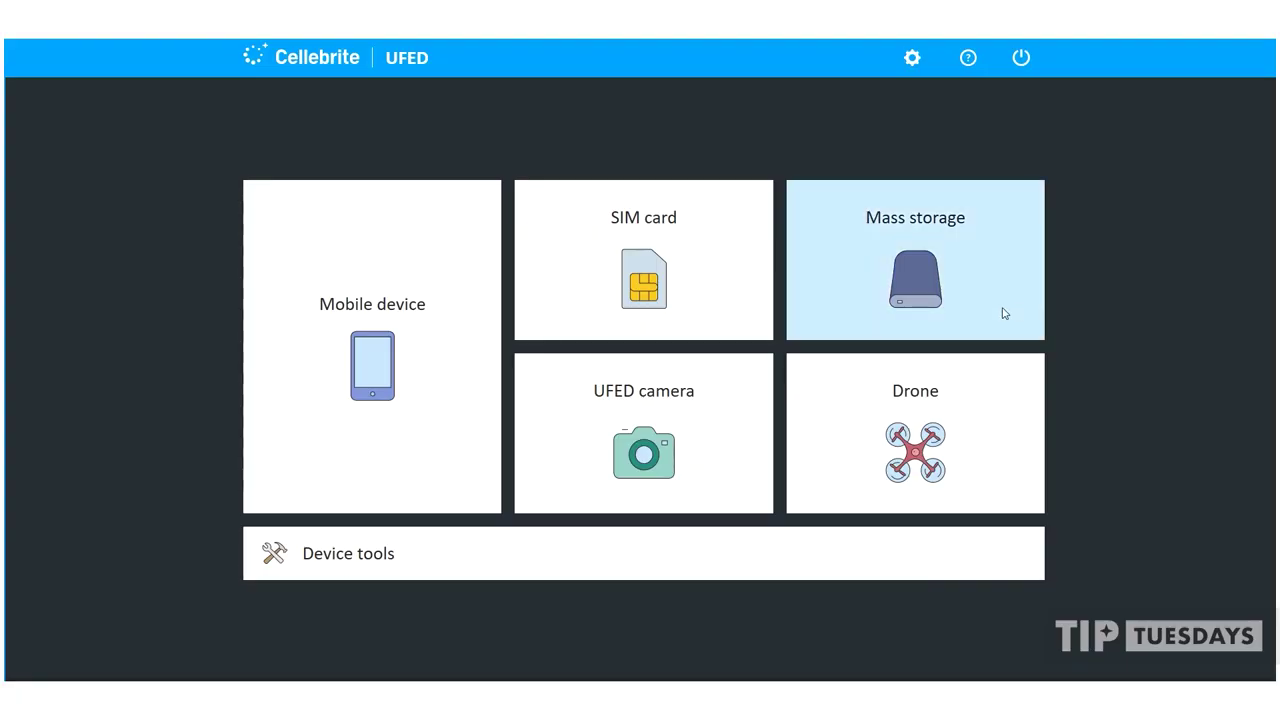
# Step: Choose the Samsung GSM SM-G970U Galaxy S10e from the recently used mobile devices
pyautogui.click(362, 427)
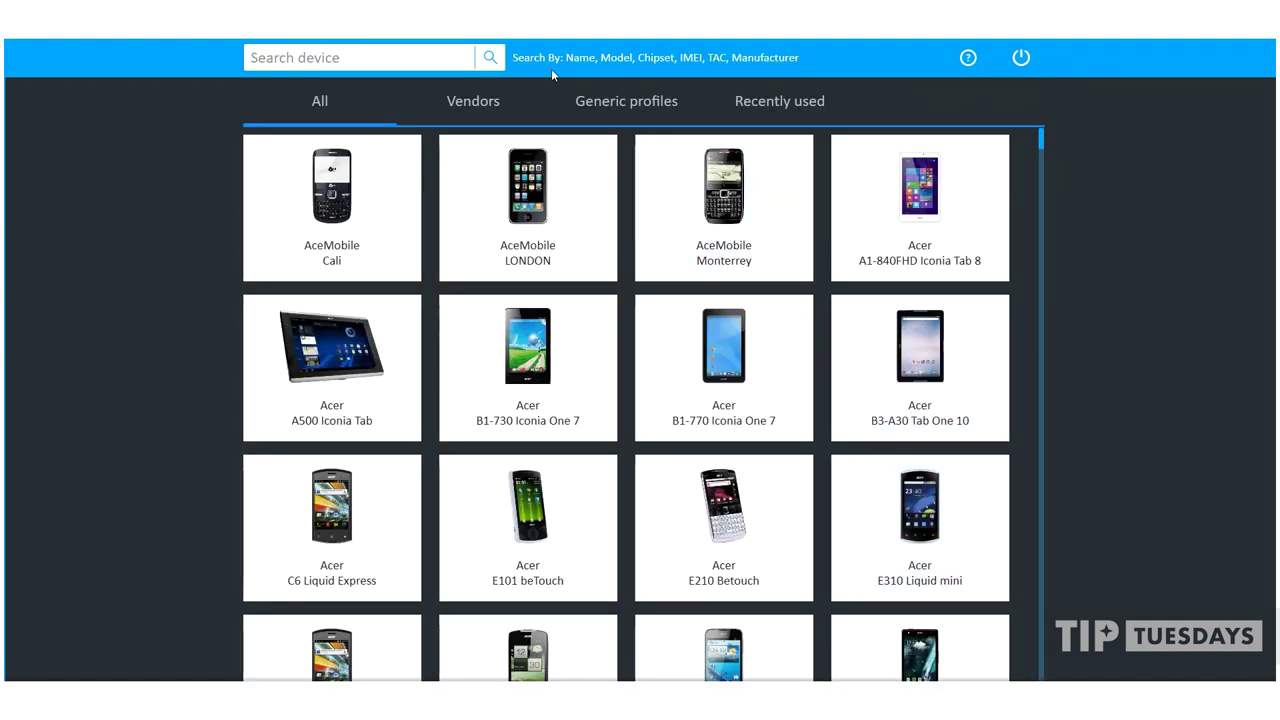
pyautogui.click(589, 98)
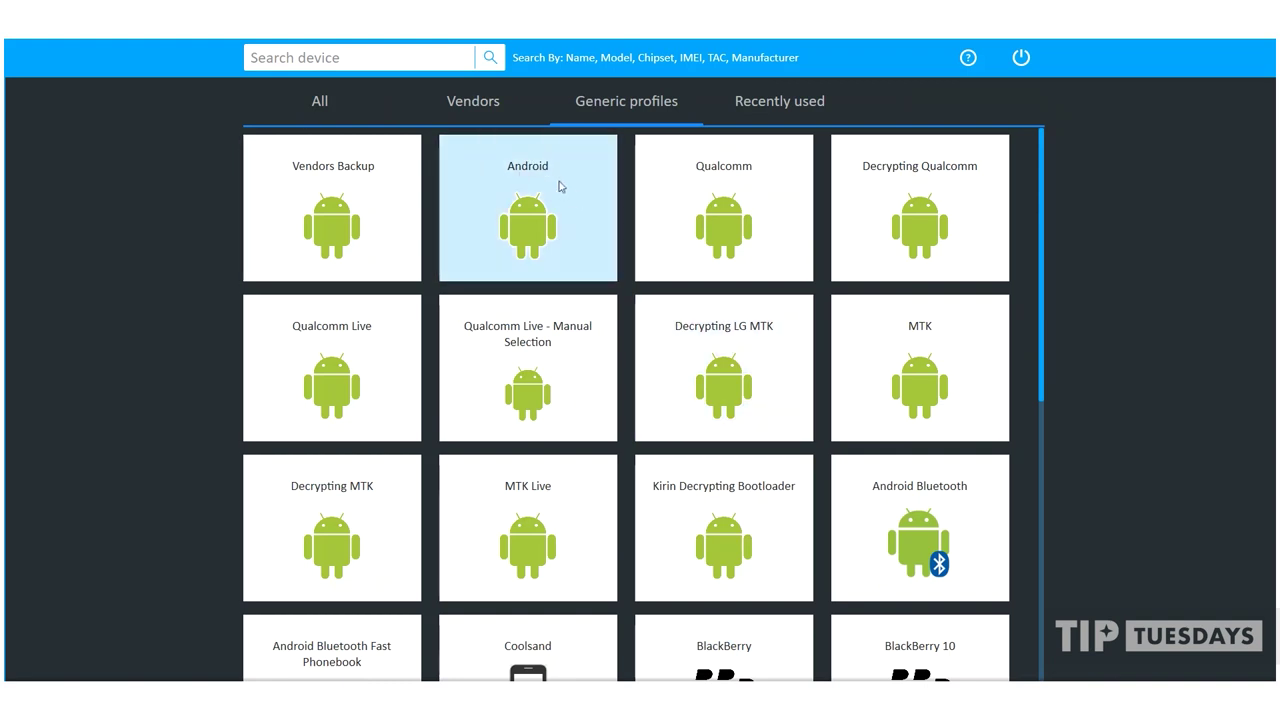
pyautogui.click(765, 108)
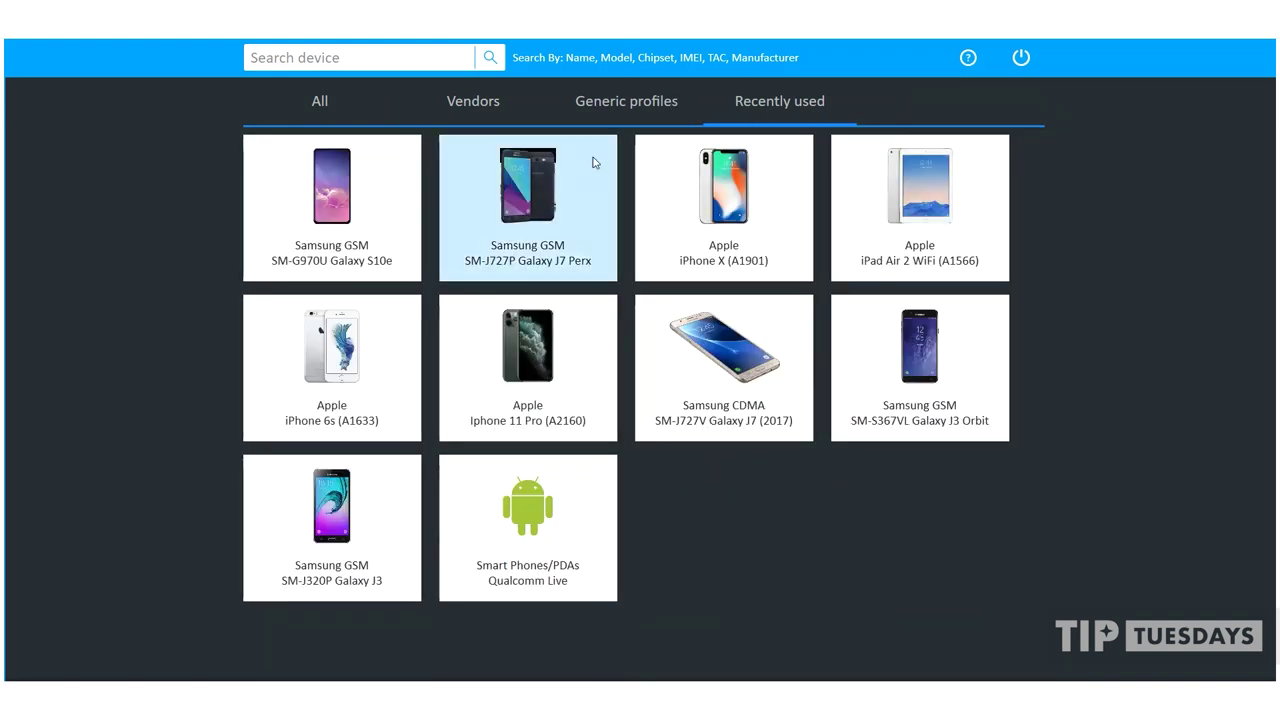
pyautogui.click(397, 252)
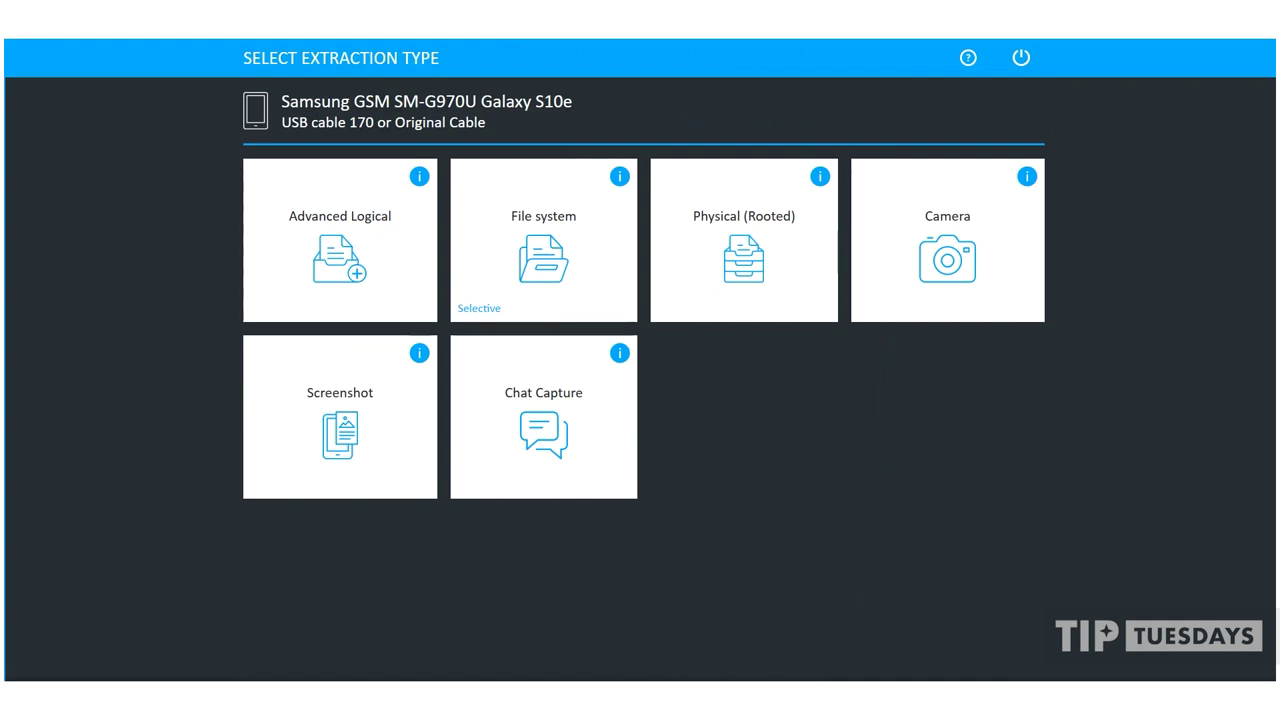
# Step: Start a WhatsApp Chat Capture with the display setting changes allowed, and select the listed conversation
pyautogui.click(552, 456)
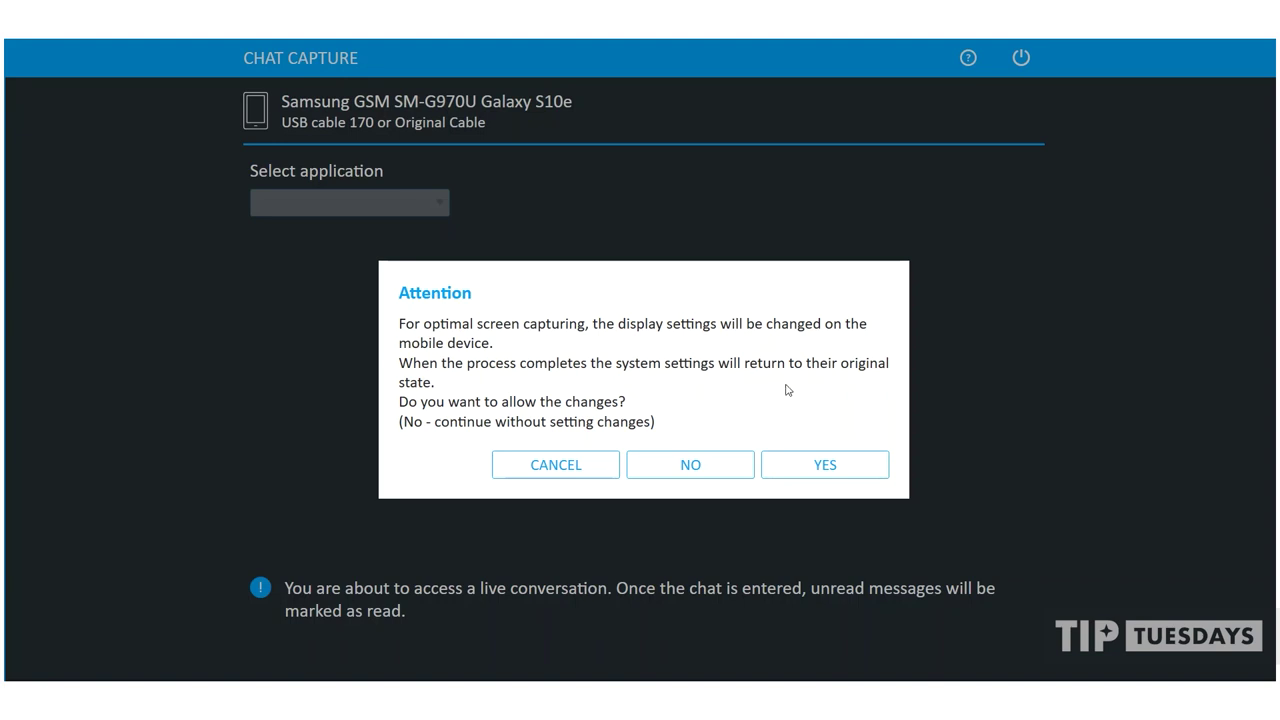
pyautogui.click(818, 466)
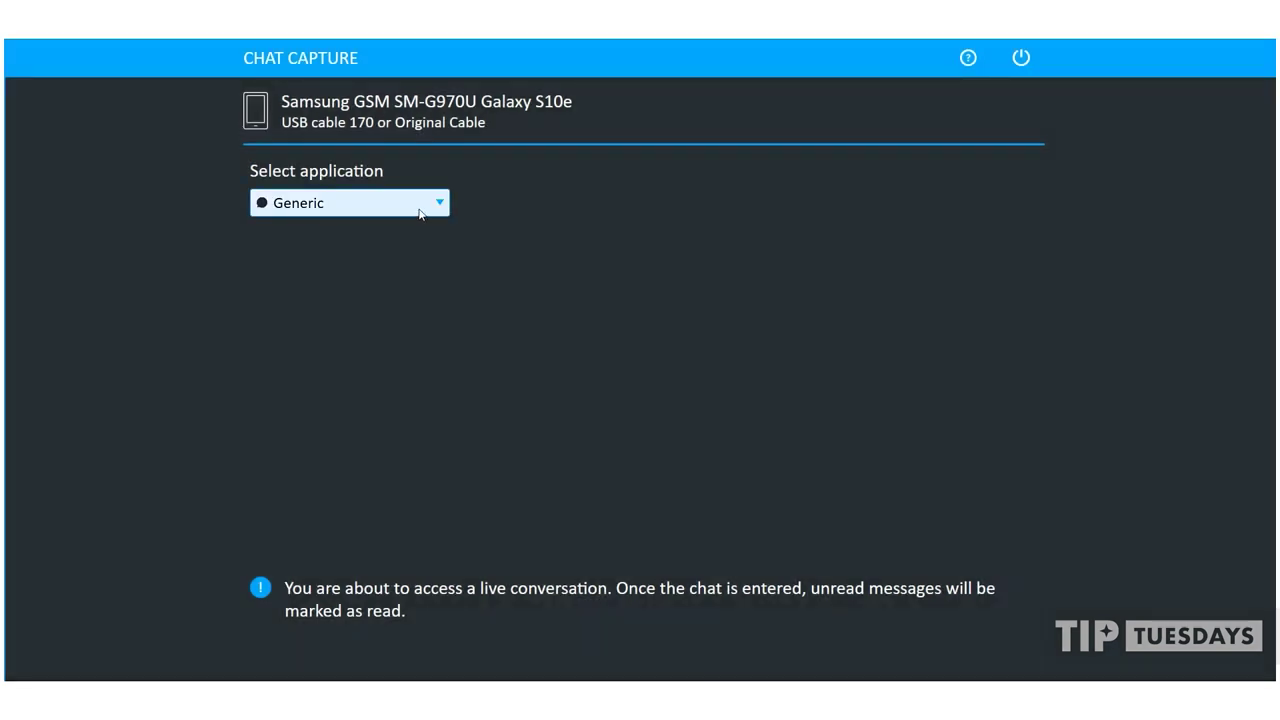
pyautogui.click(420, 210)
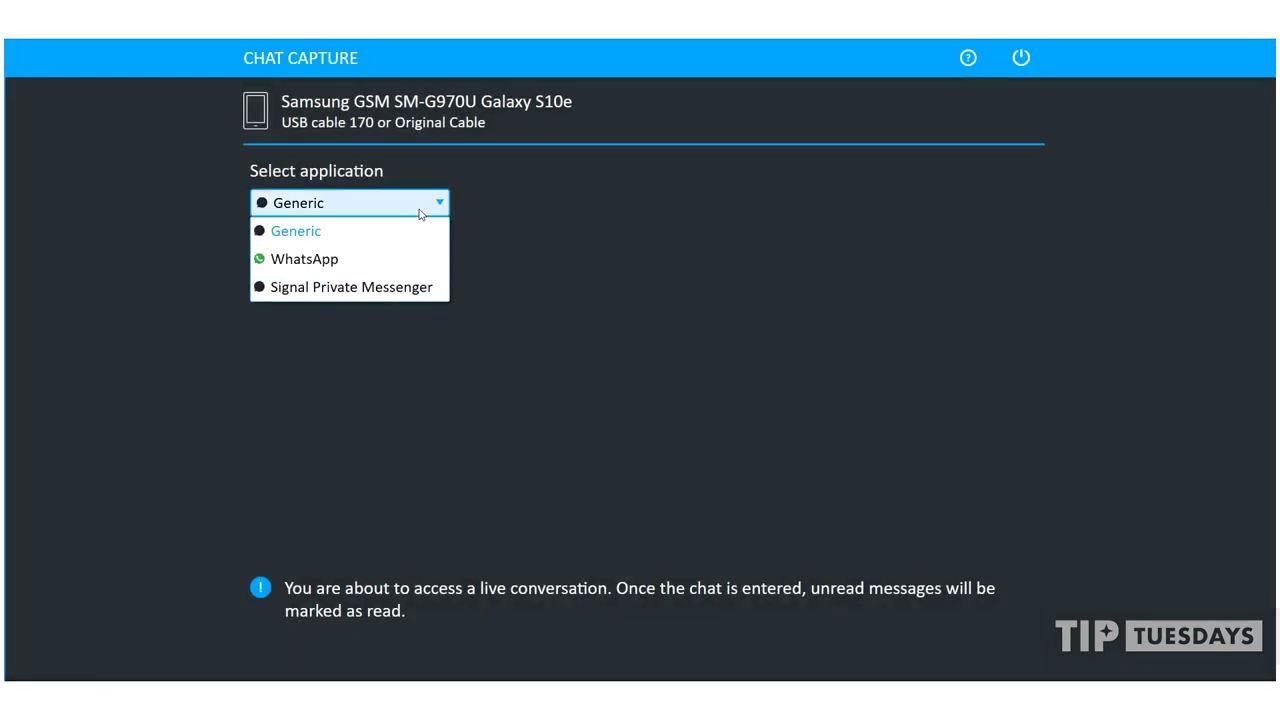
pyautogui.click(375, 262)
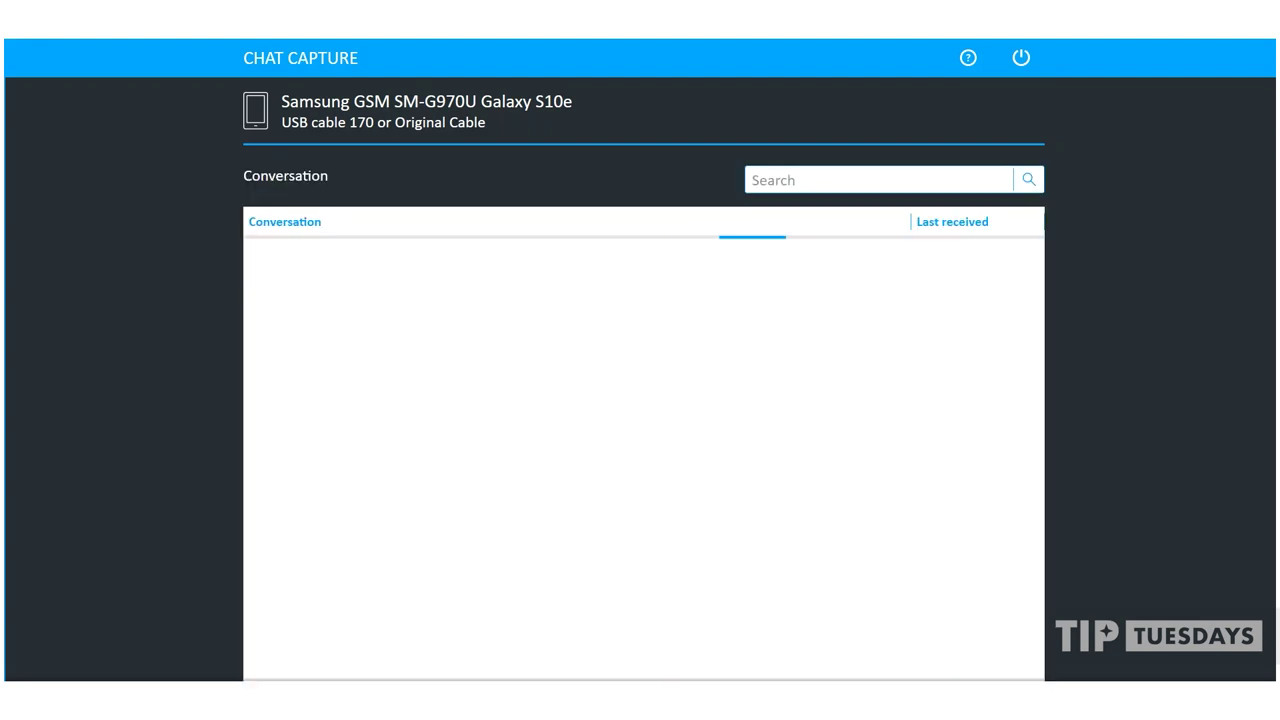
pyautogui.click(265, 249)
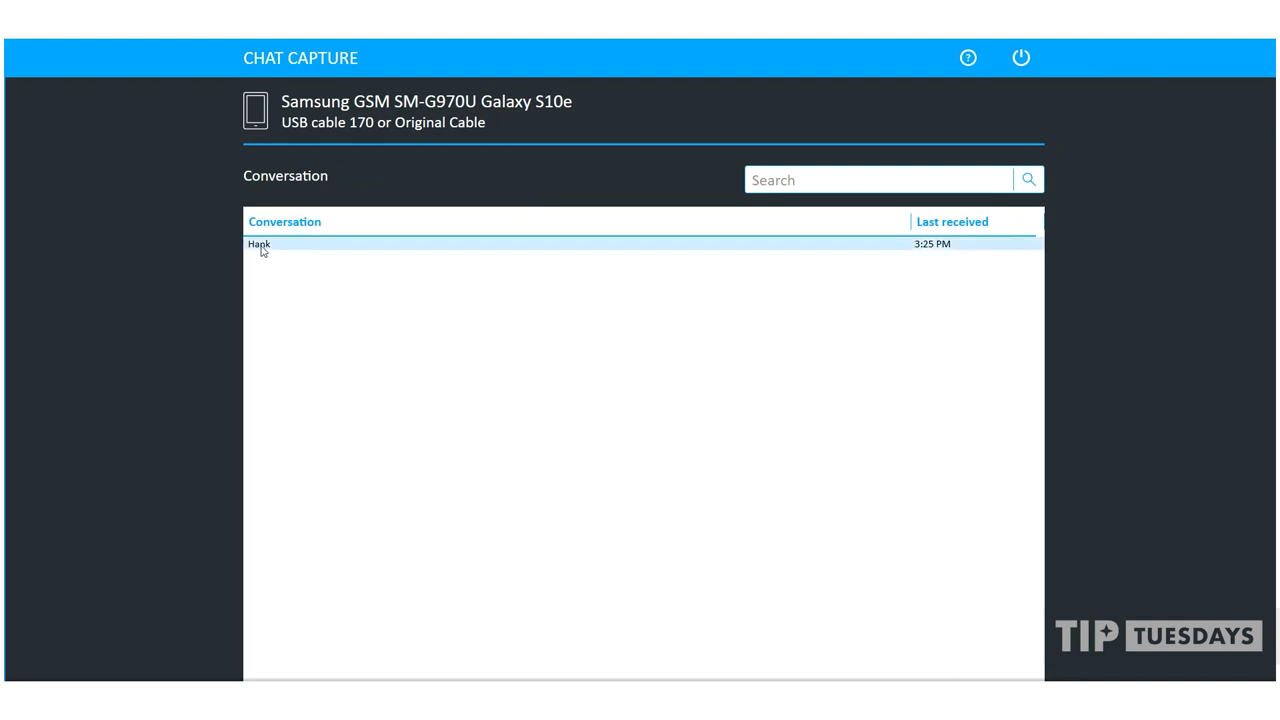
pyautogui.click(991, 678)
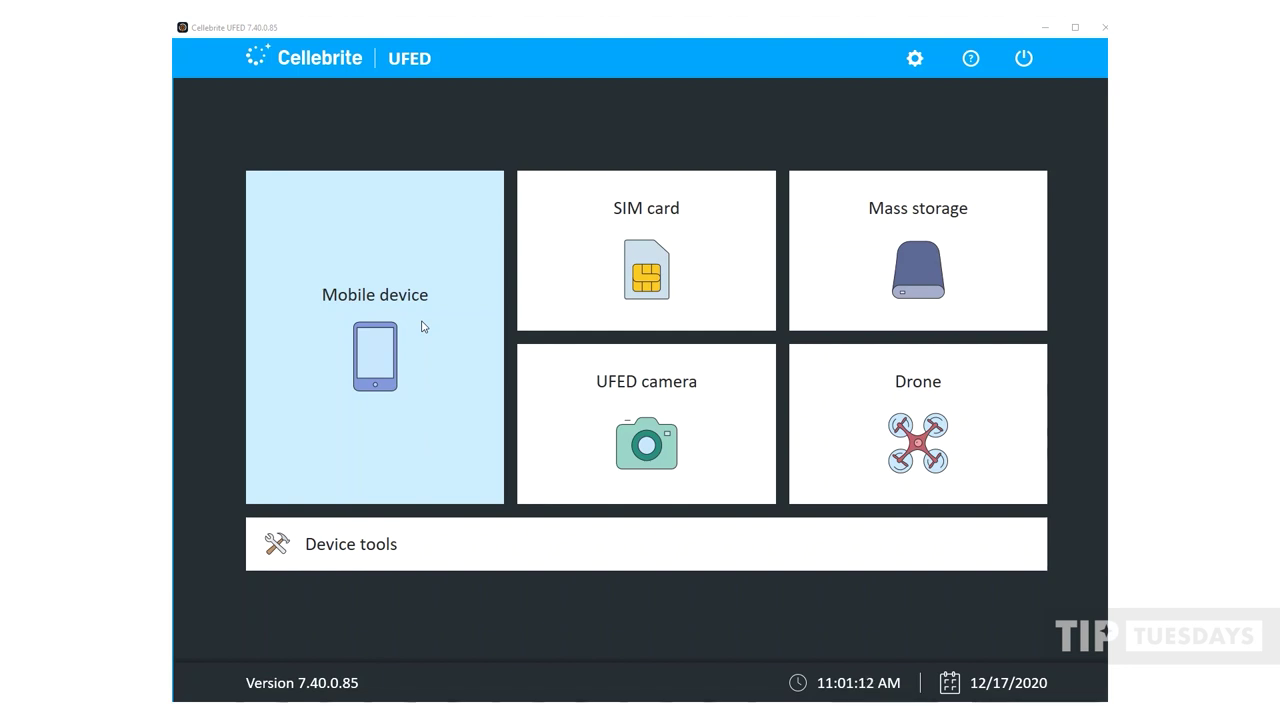
# Step: Choose the Apple iPhone 6s (A1691) from the recently used mobile devices
pyautogui.click(380, 351)
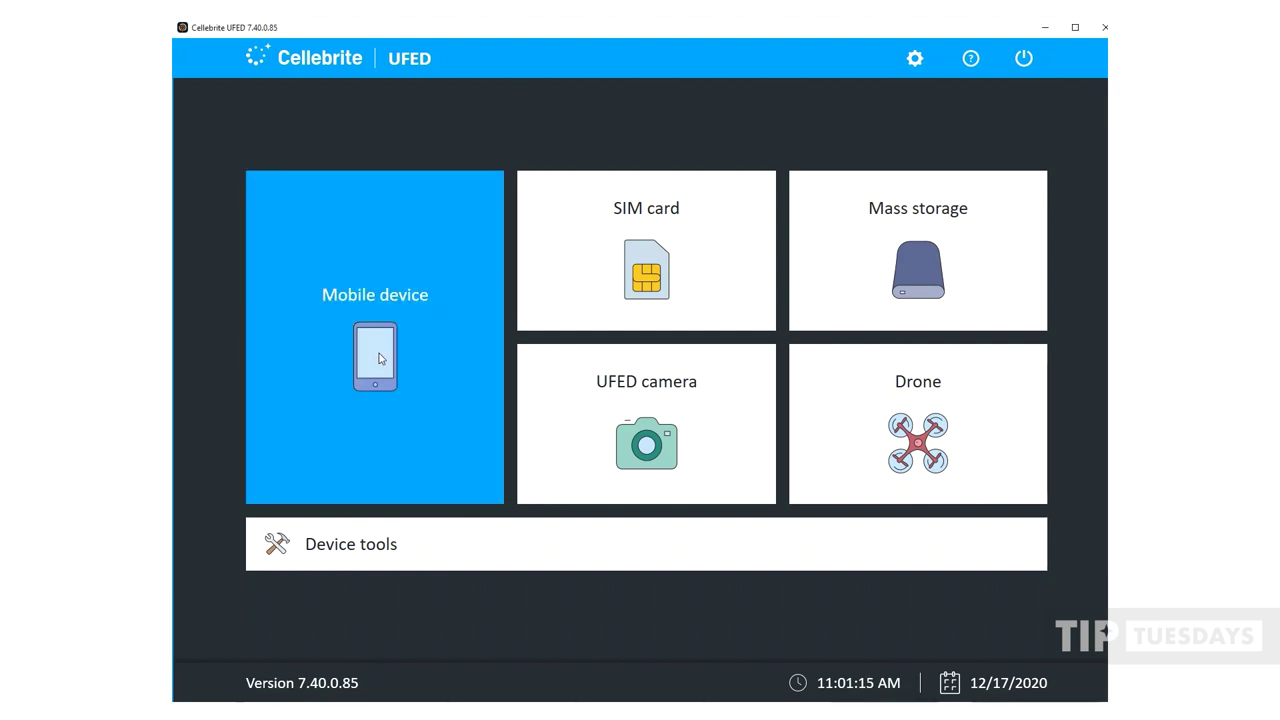
pyautogui.click(880, 685)
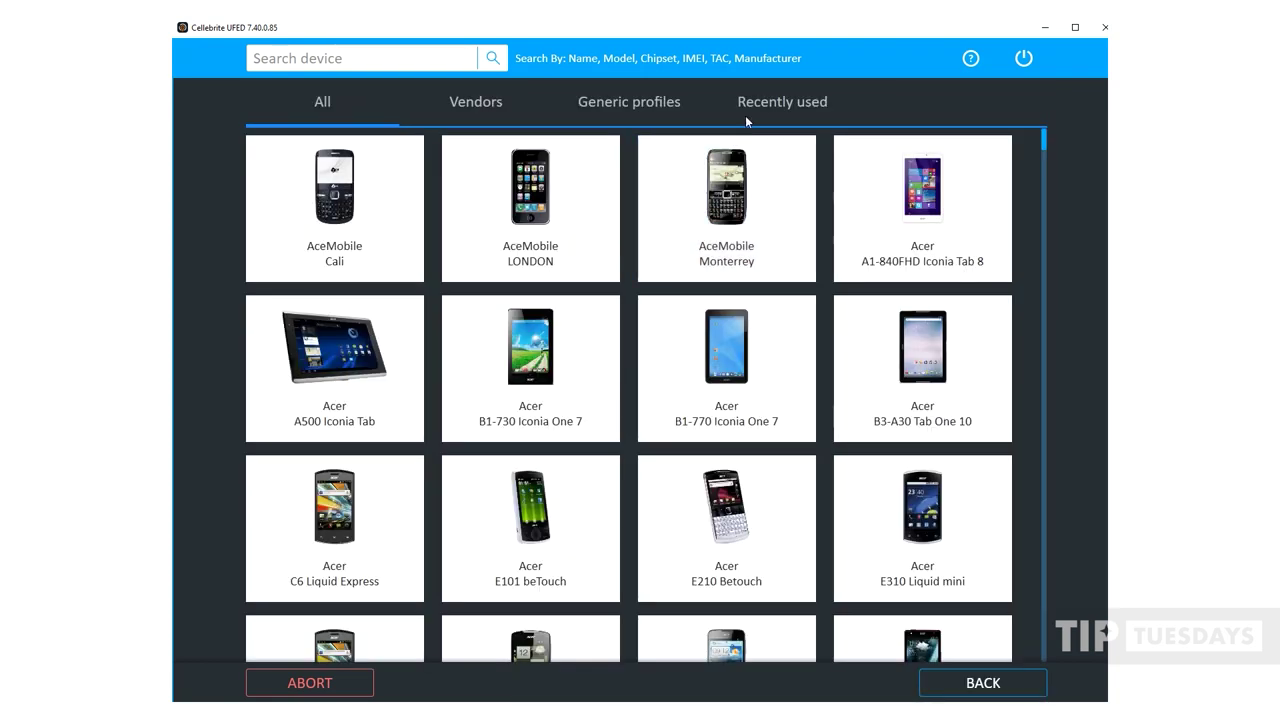
pyautogui.click(757, 104)
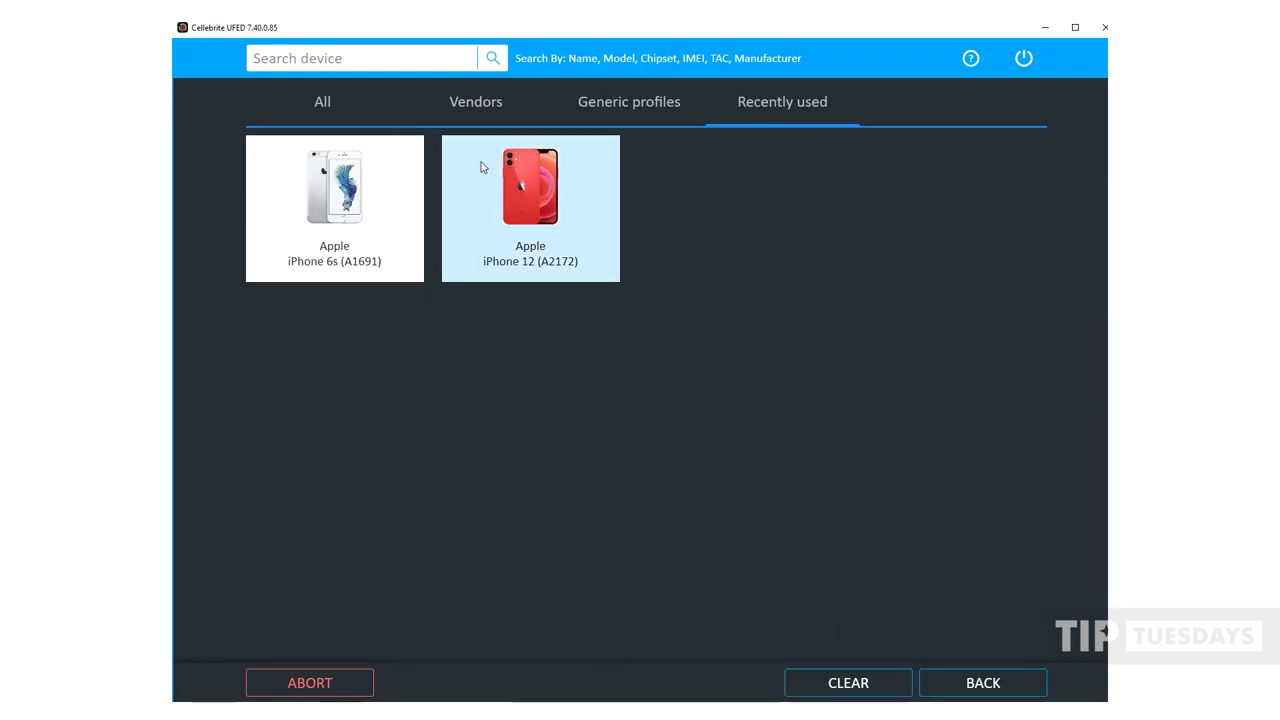
pyautogui.click(402, 195)
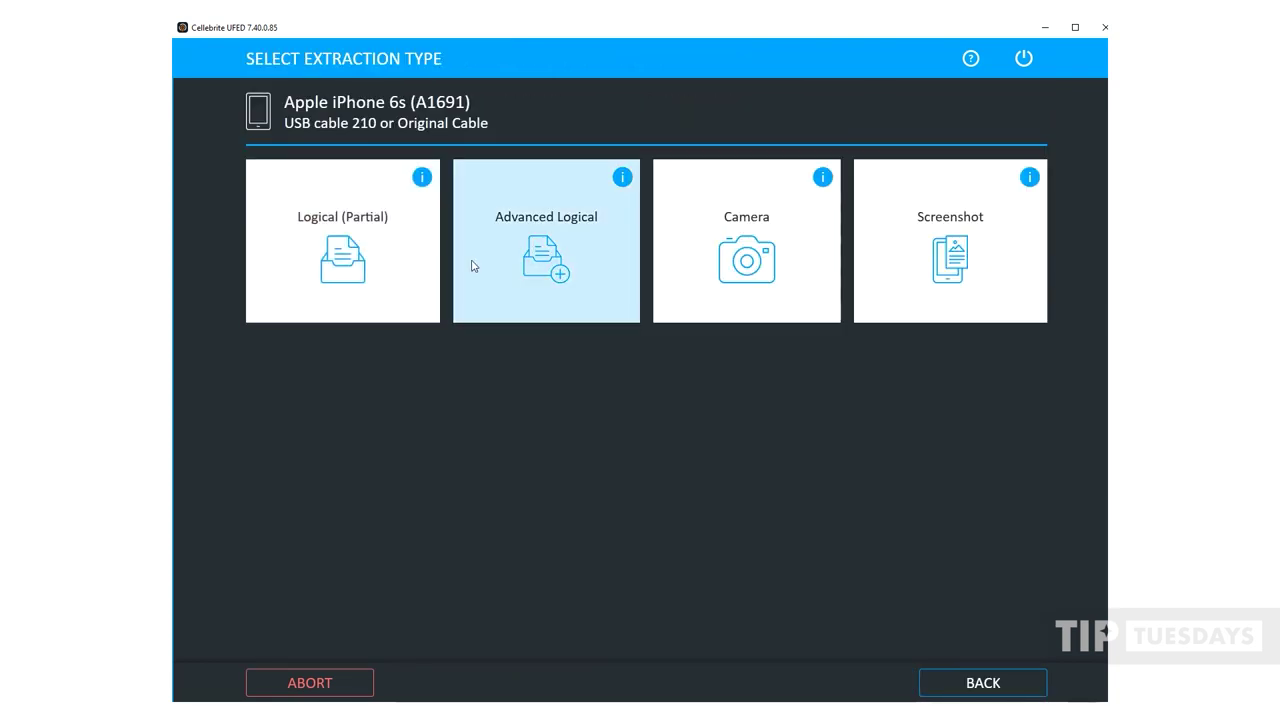
# Step: Set up an Advanced Logical extraction in Full File System mode to the local drive and continue to the device connection
pyautogui.click(535, 260)
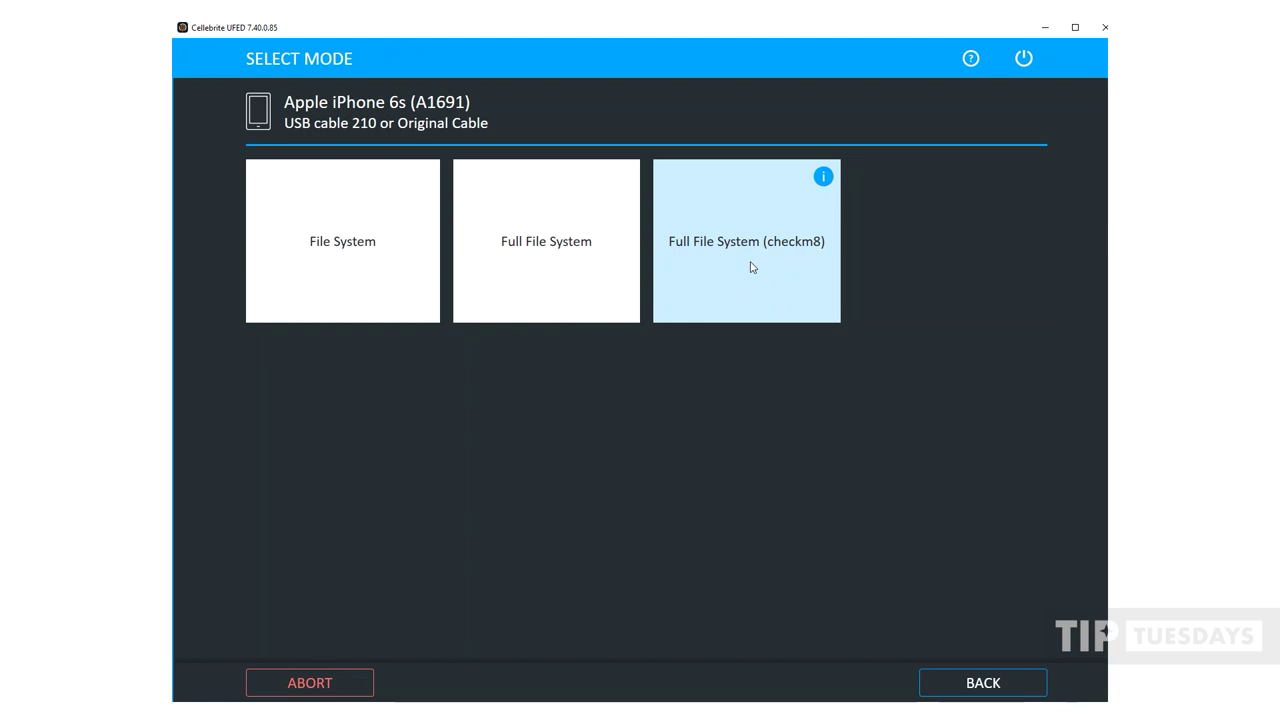
pyautogui.click(575, 283)
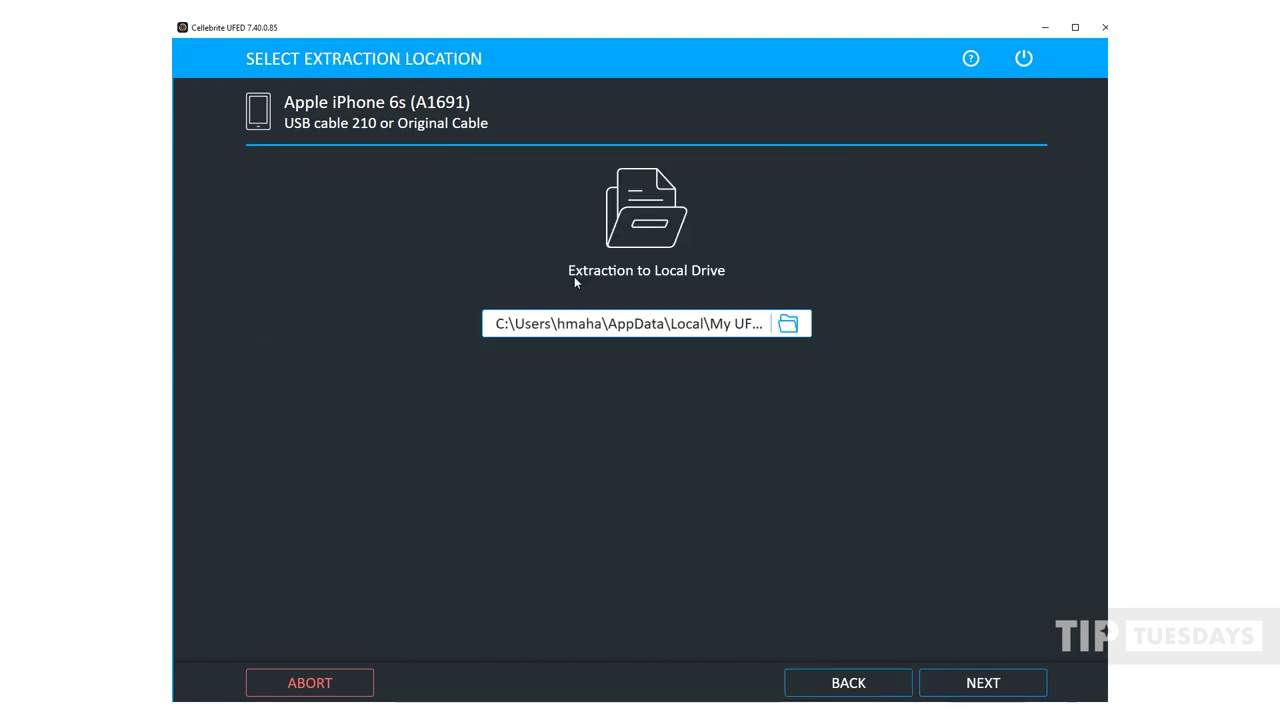
pyautogui.click(1005, 693)
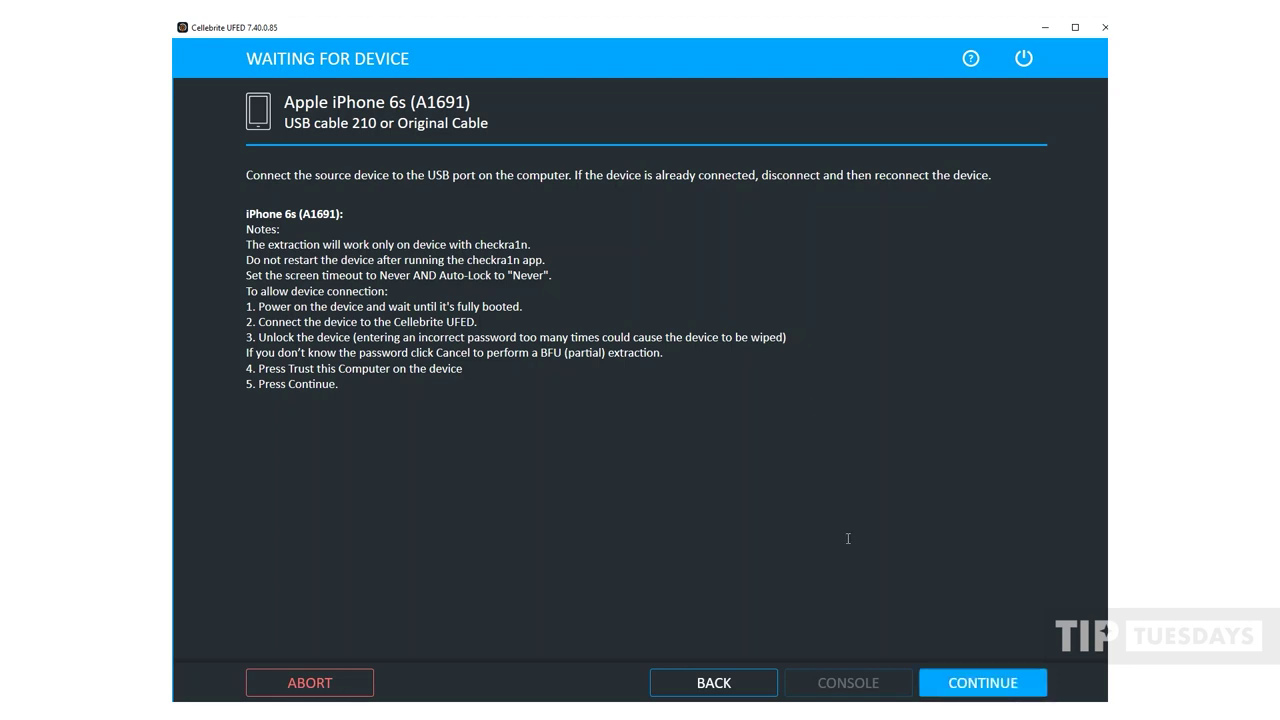
pyautogui.click(967, 690)
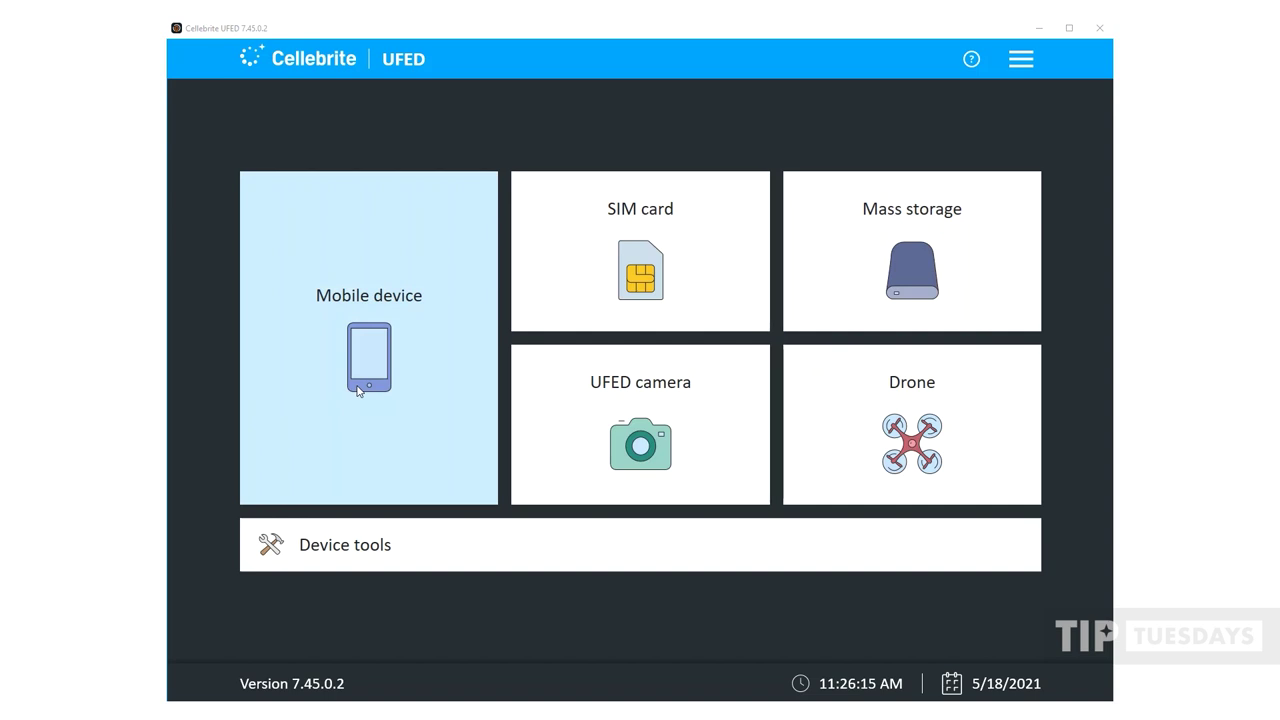
# Step: Choose the Apple iPhone X (A1901) from the recently used mobile devices
pyautogui.click(359, 390)
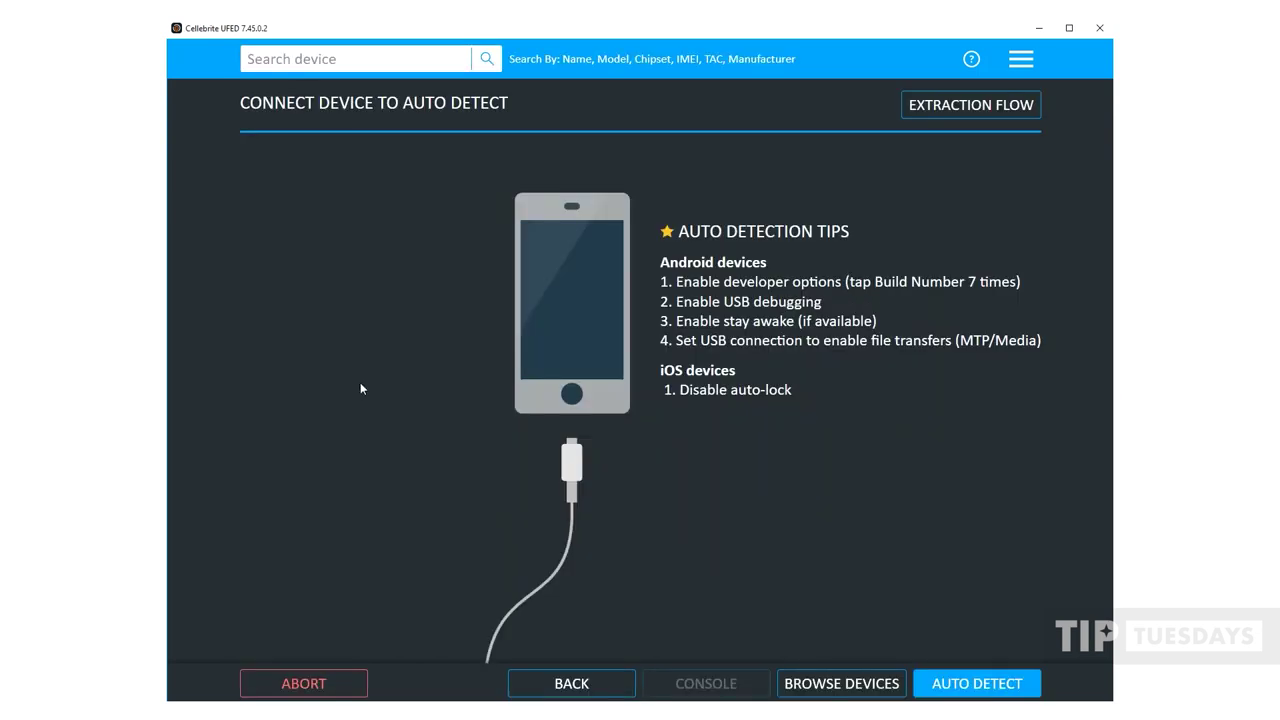
pyautogui.click(841, 683)
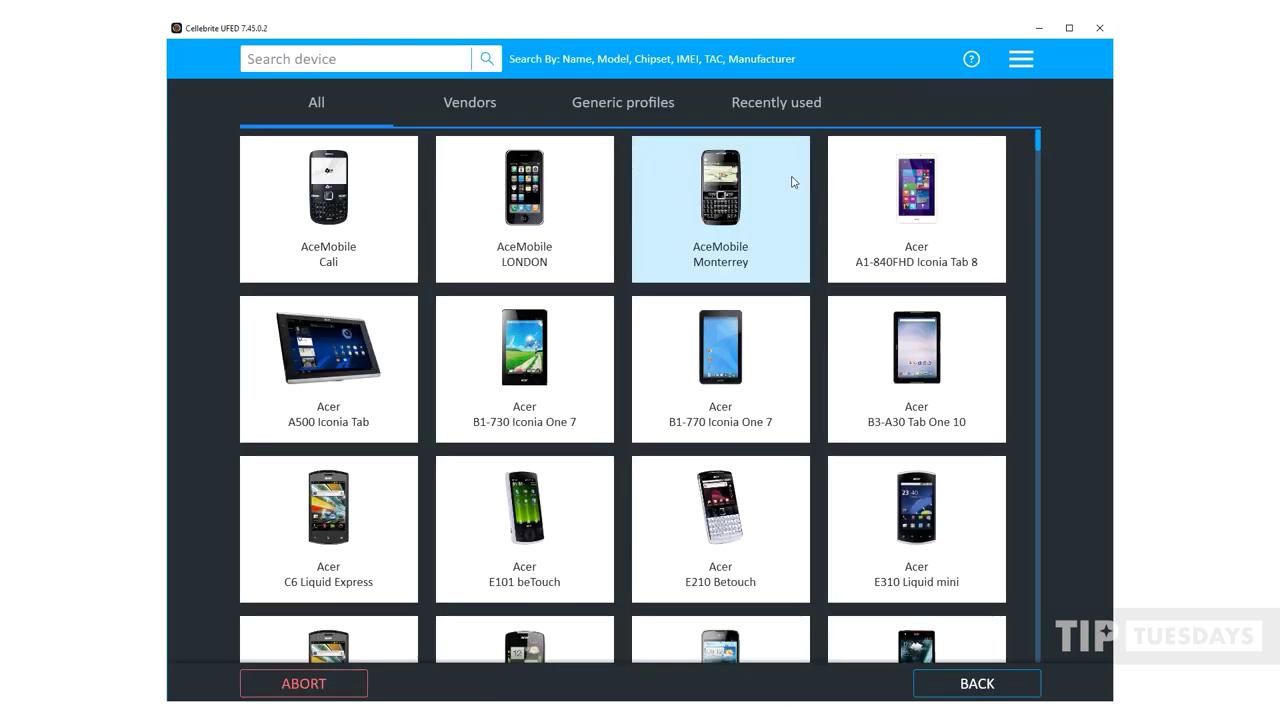
pyautogui.click(770, 104)
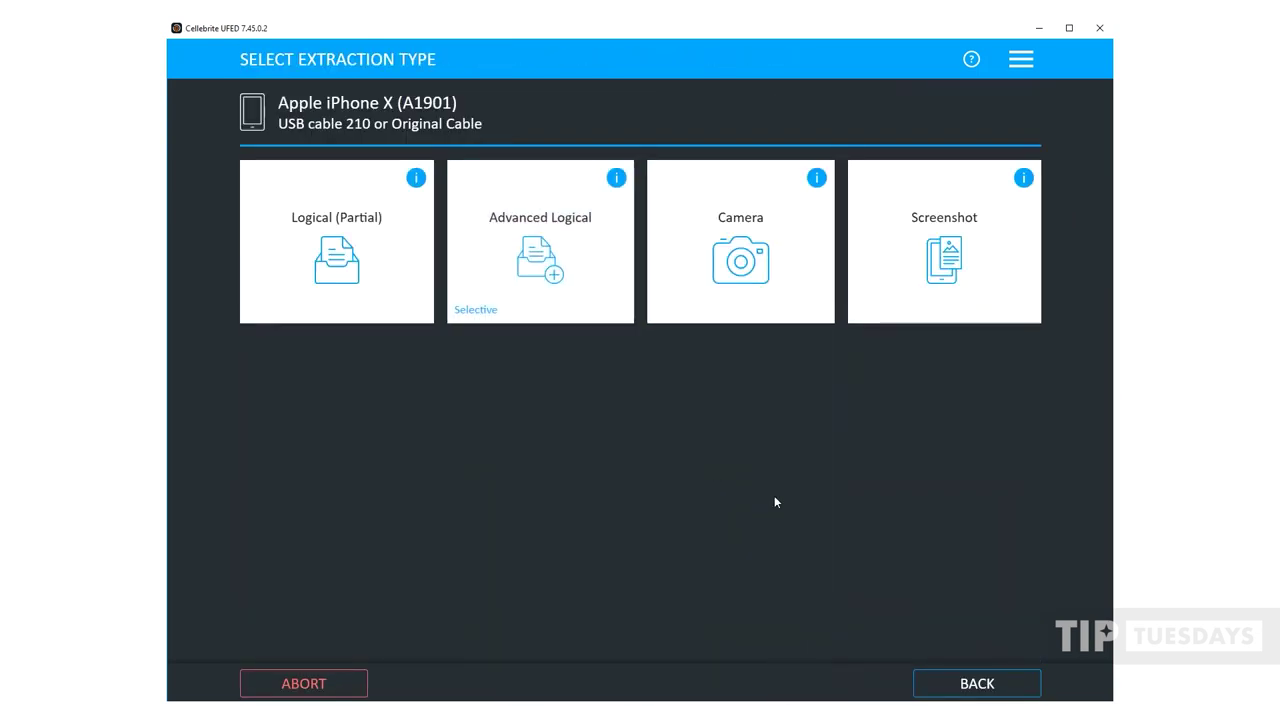
# Step: Set up an Advanced Logical extraction in Full File System mode, saving to the Tip_Tues folder in Documents
pyautogui.click(538, 262)
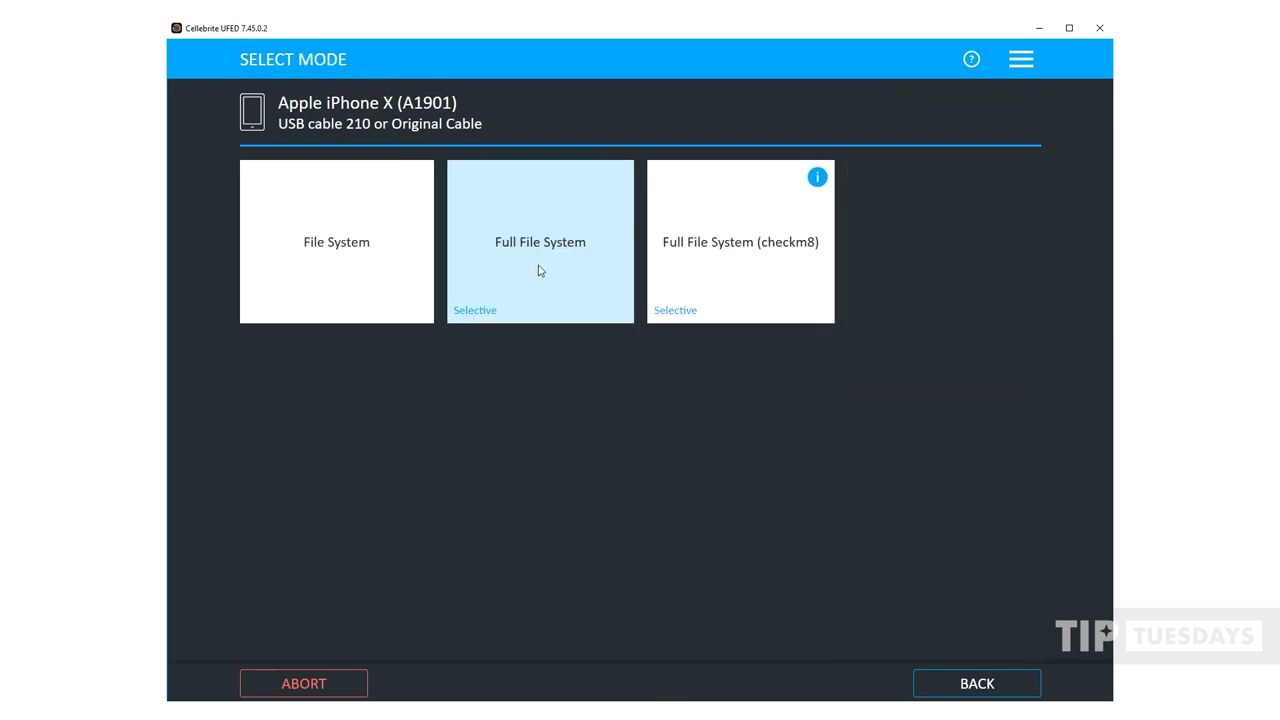
pyautogui.click(538, 262)
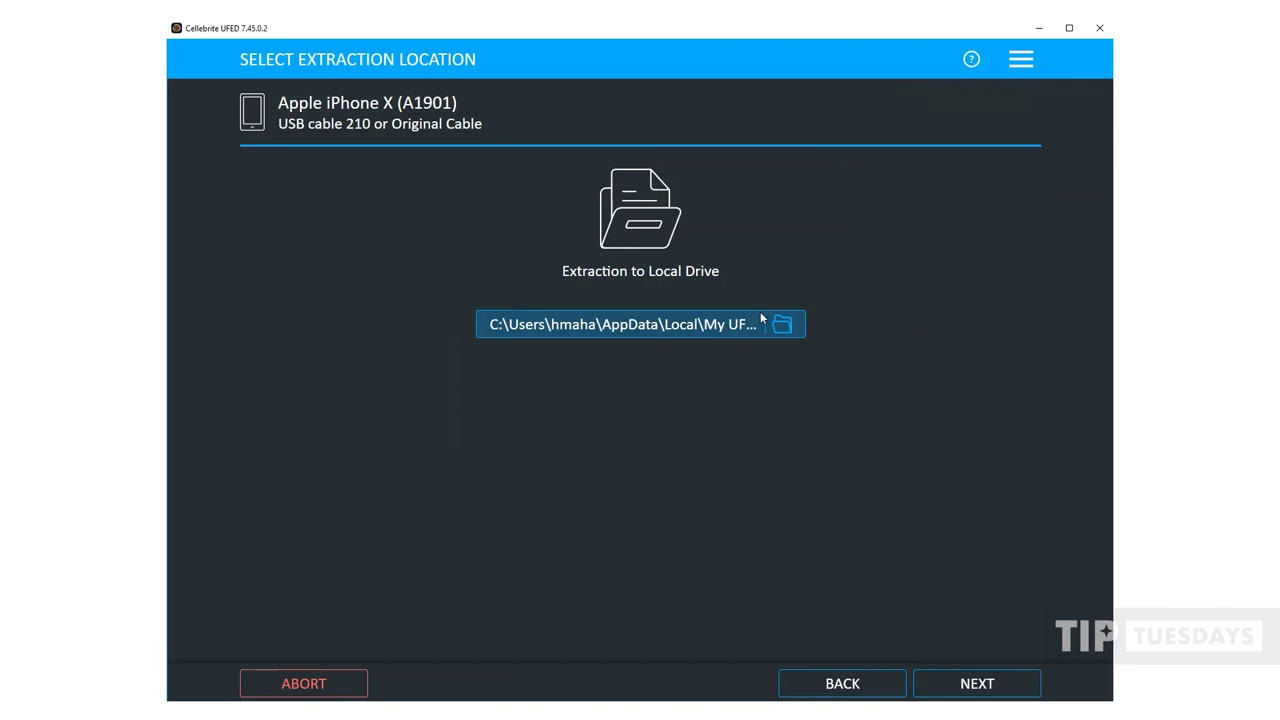
pyautogui.click(760, 322)
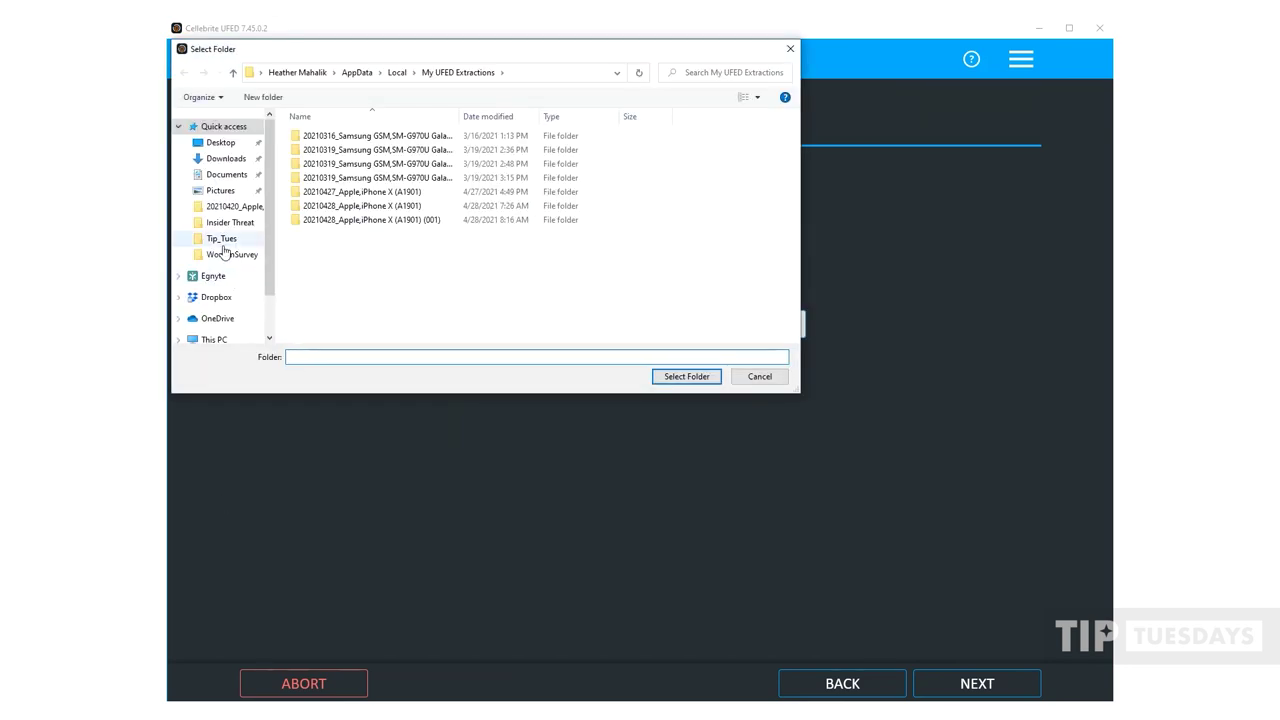
pyautogui.click(222, 238)
pyautogui.click(687, 377)
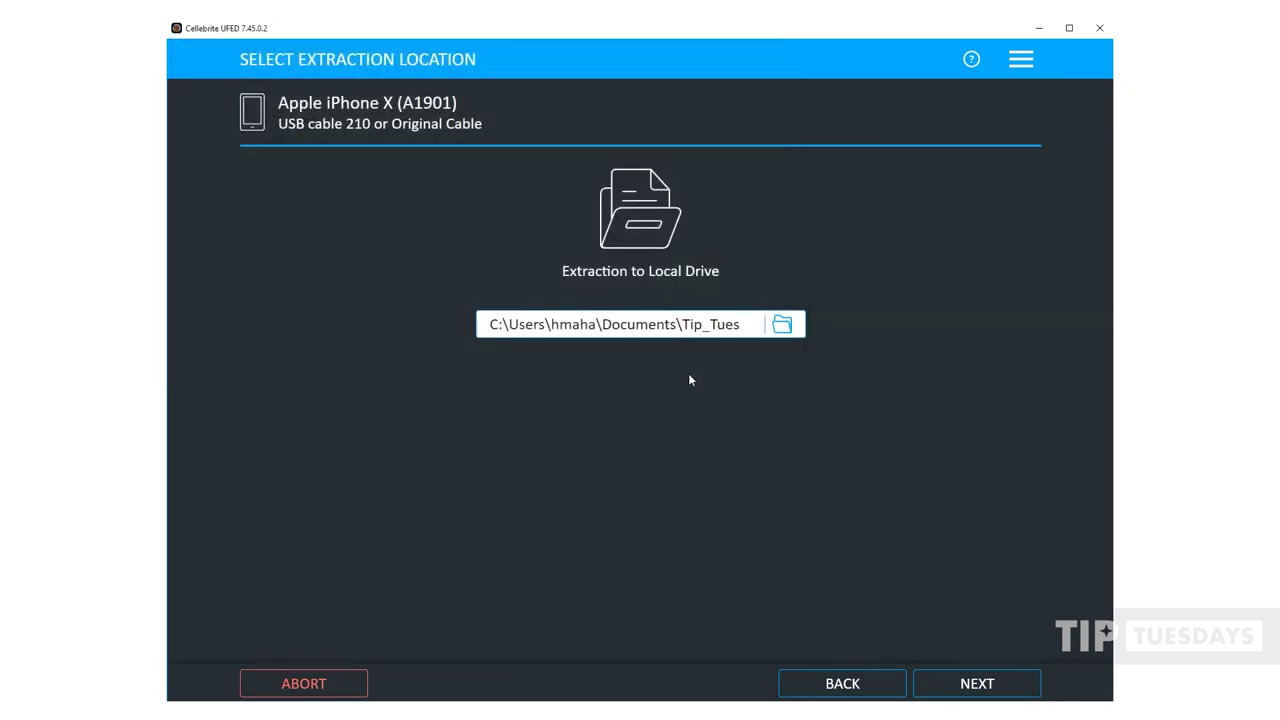
pyautogui.click(977, 683)
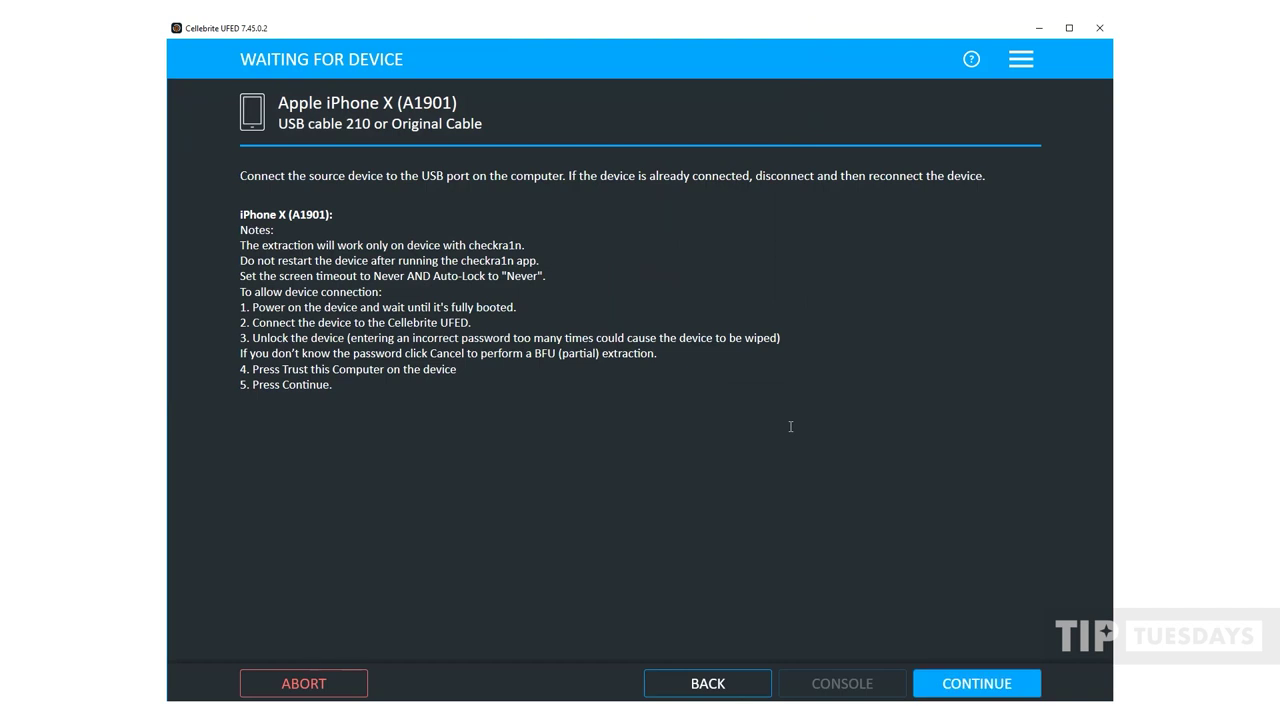
# Step: Connect to the iPhone using the CLBX format, accept the device details and choose a selective file system extraction
pyautogui.click(1005, 690)
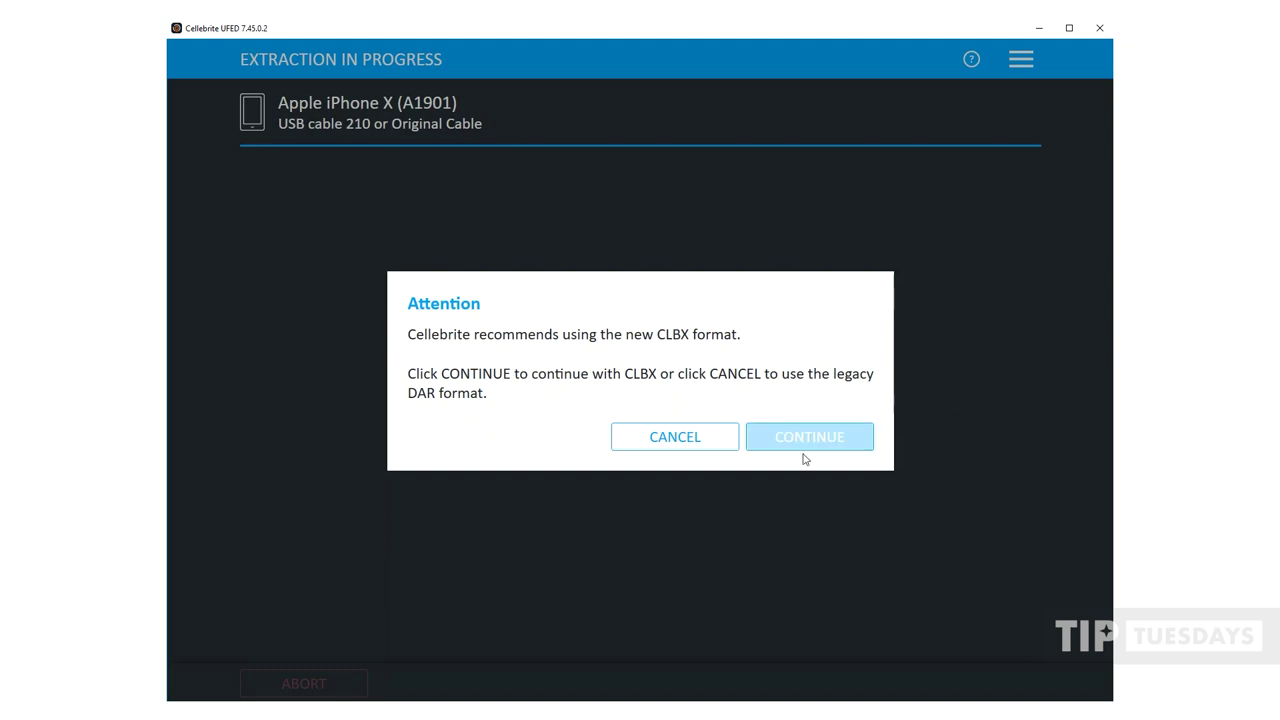
pyautogui.click(805, 438)
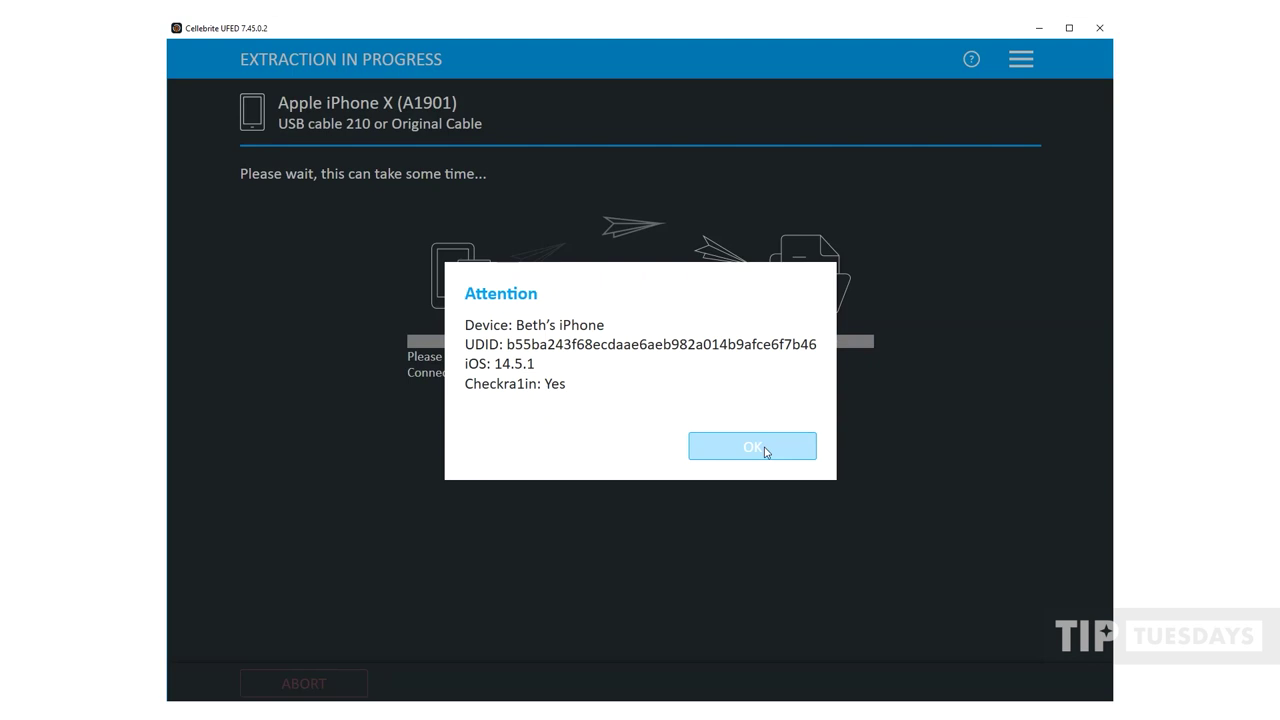
pyautogui.click(764, 451)
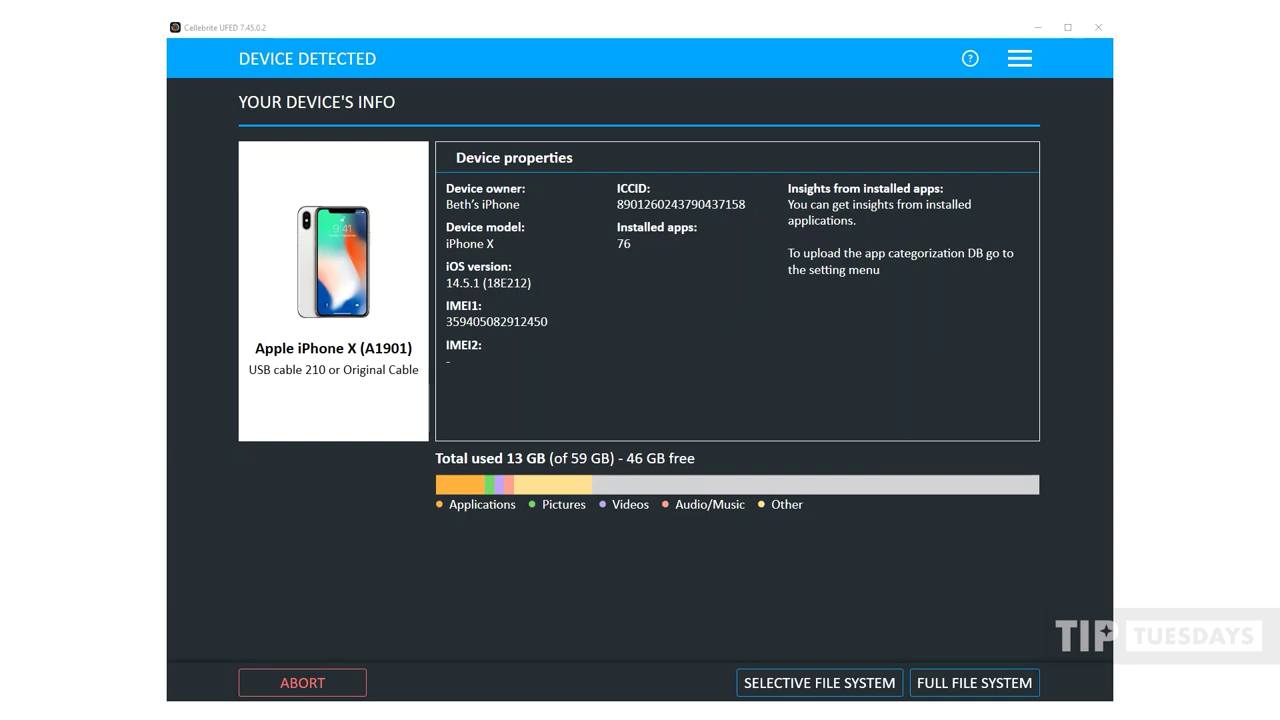
pyautogui.click(788, 686)
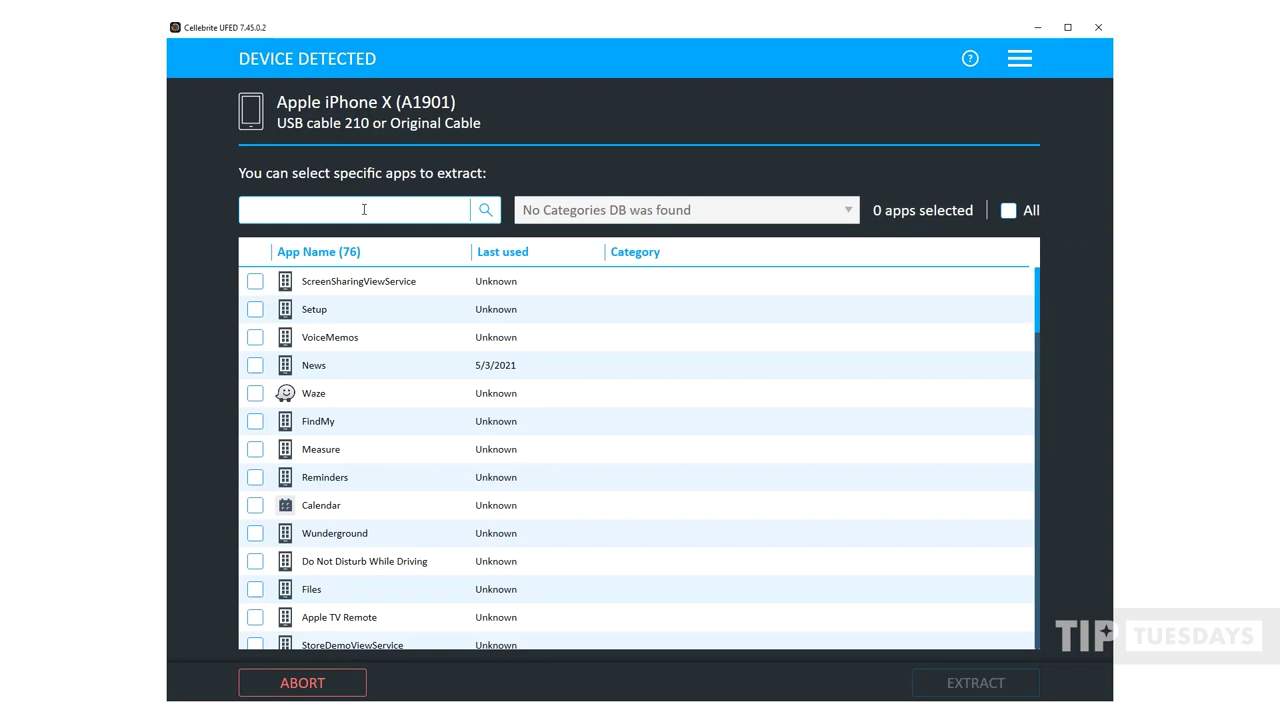
# Step: Search the app list for "face", select Facebook for extraction and clear the search
pyautogui.write('face')
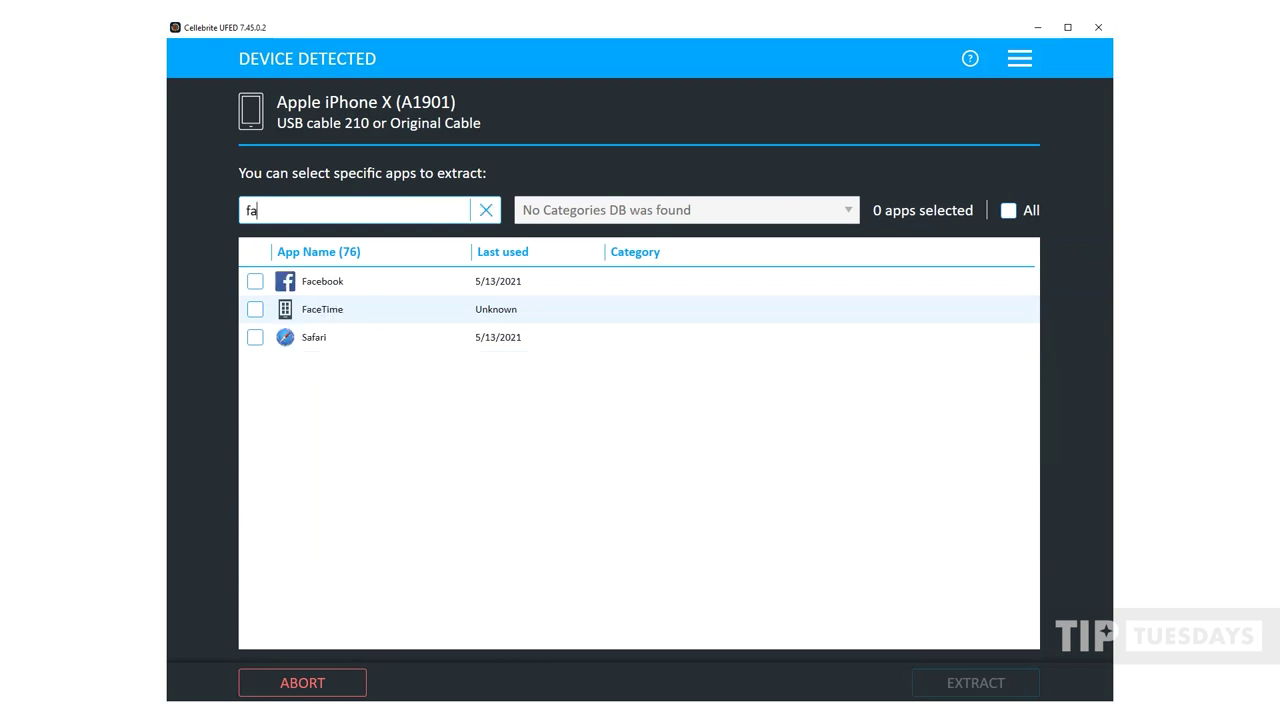
pyautogui.click(255, 281)
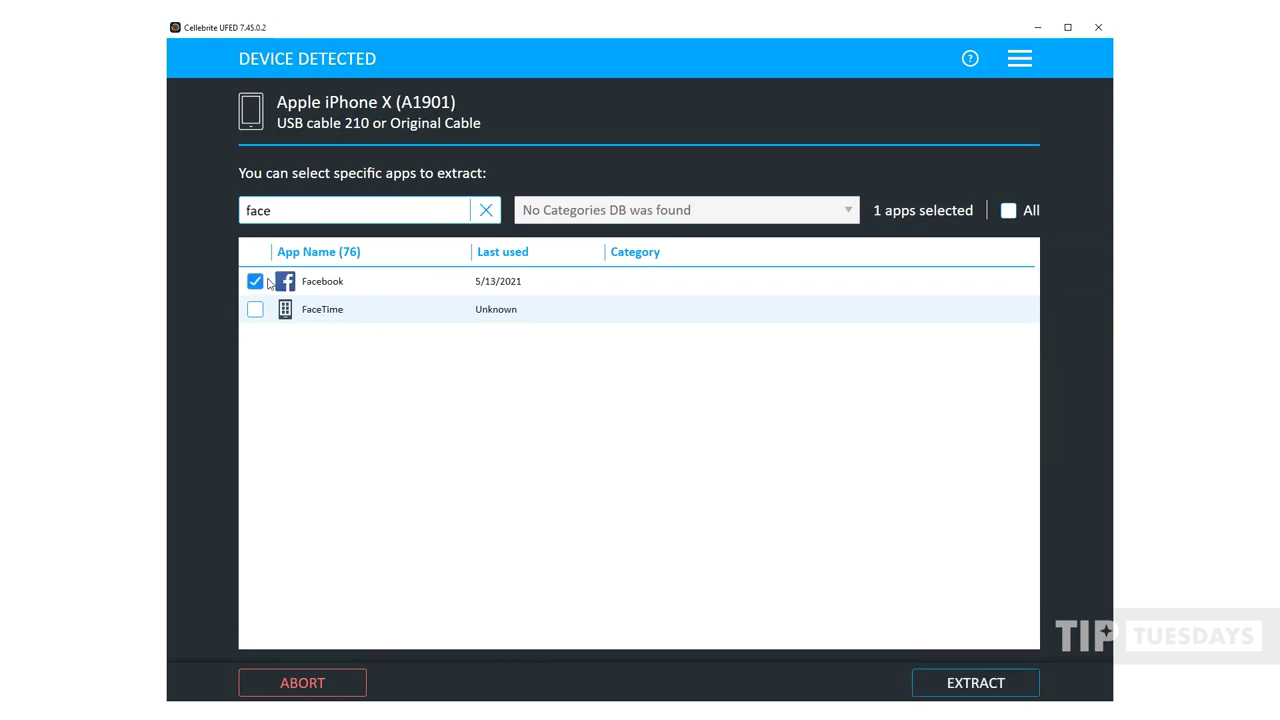
pyautogui.click(487, 211)
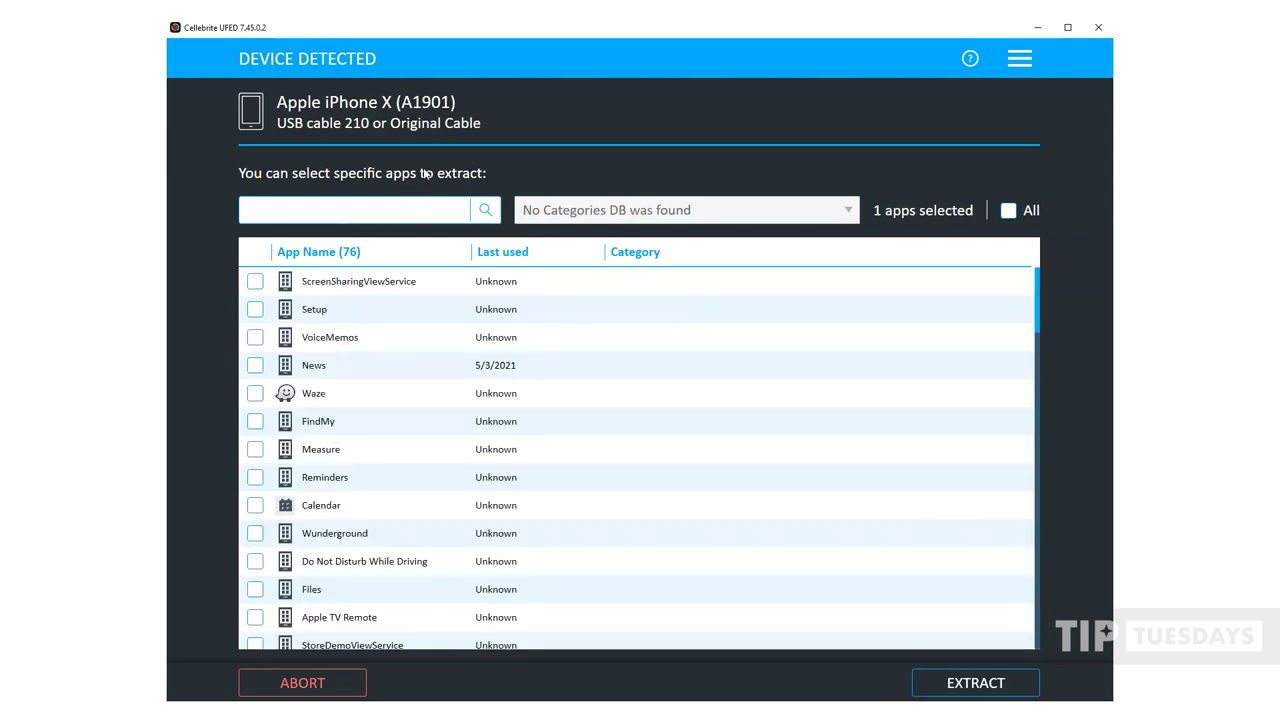
# Step: Search the app list for "sna", select the first matching app and clear the search
pyautogui.click(389, 209)
pyautogui.write('sna')
pyautogui.click(255, 281)
pyautogui.press('BackSpace')
pyautogui.press('BackSpace')
pyautogui.press('BackSpace')
# Step: Find Calendar by searching for "cal", add it to the selected apps and start the extraction
pyautogui.write('c')
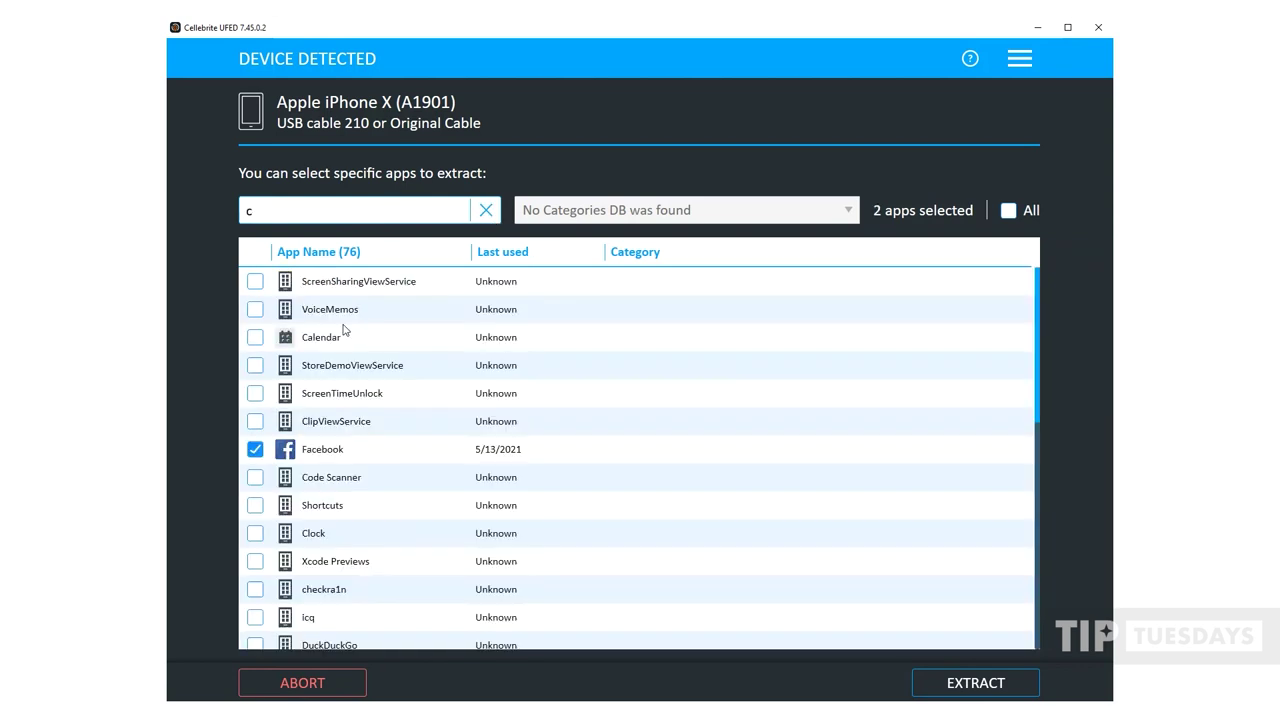
pyautogui.write('al')
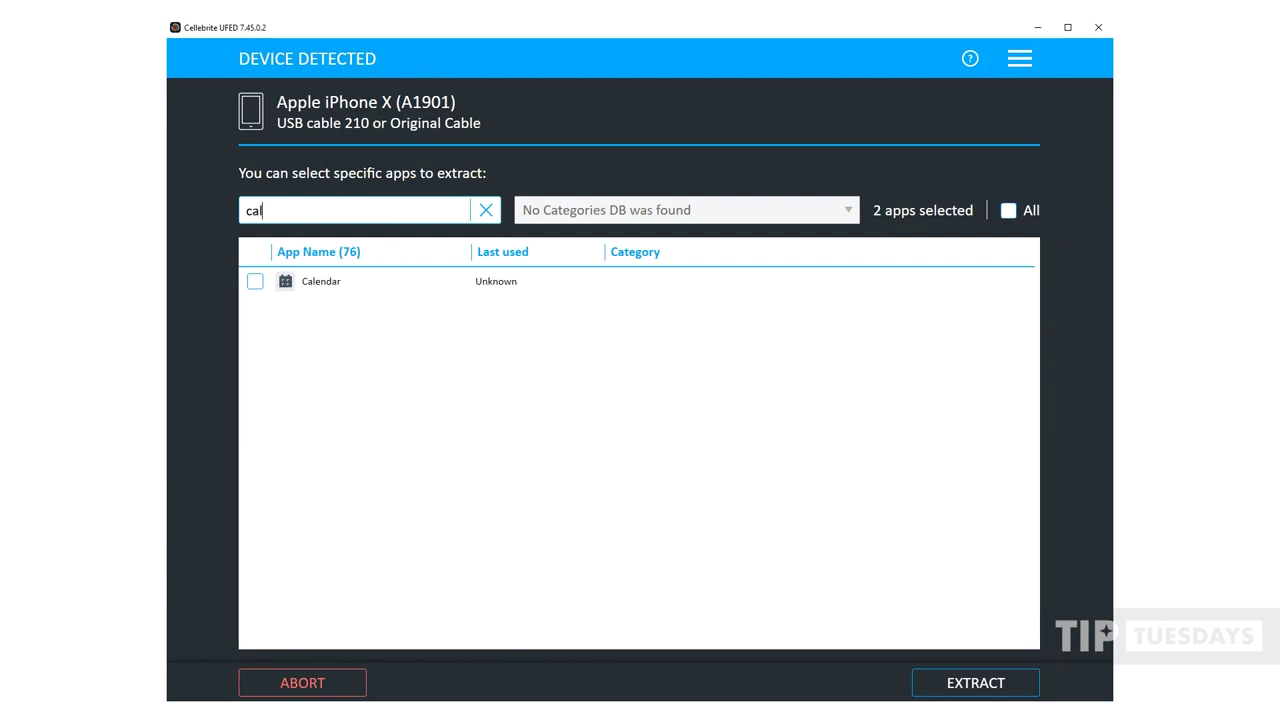
pyautogui.click(256, 282)
pyautogui.moveTo(329, 209); pyautogui.dragTo(222, 215)
pyautogui.press('BackSpace')
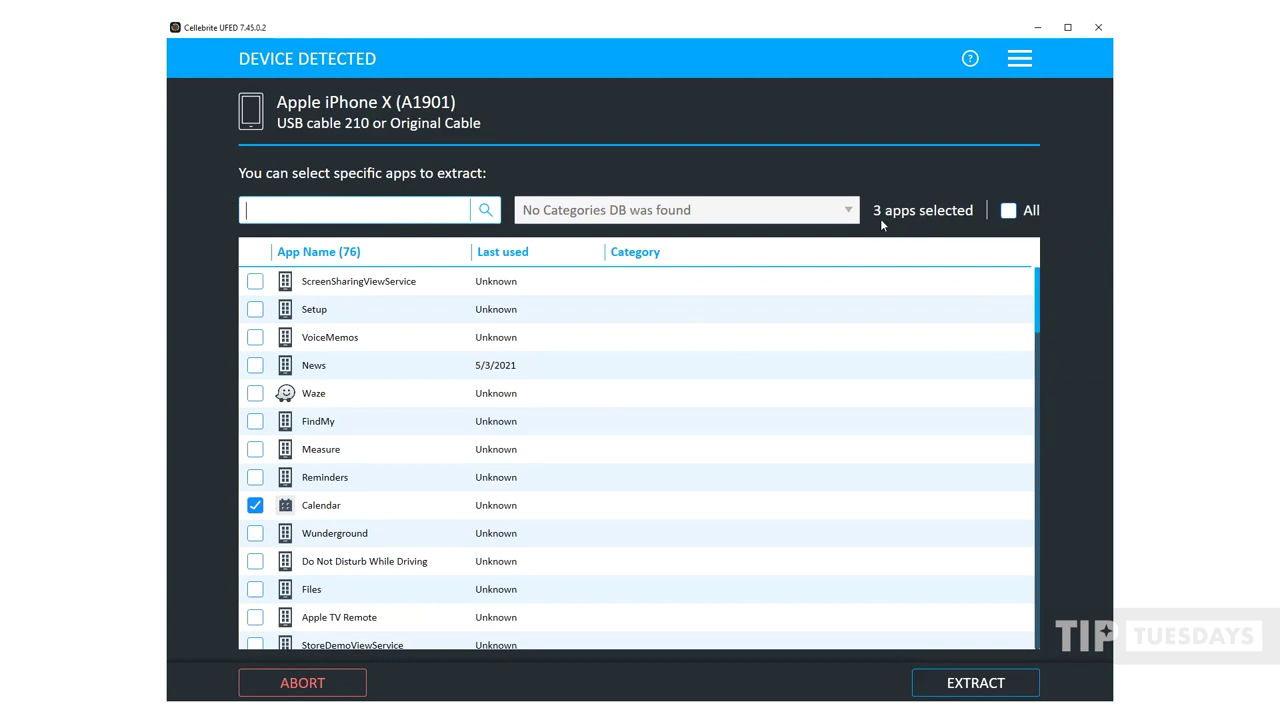
pyautogui.click(958, 686)
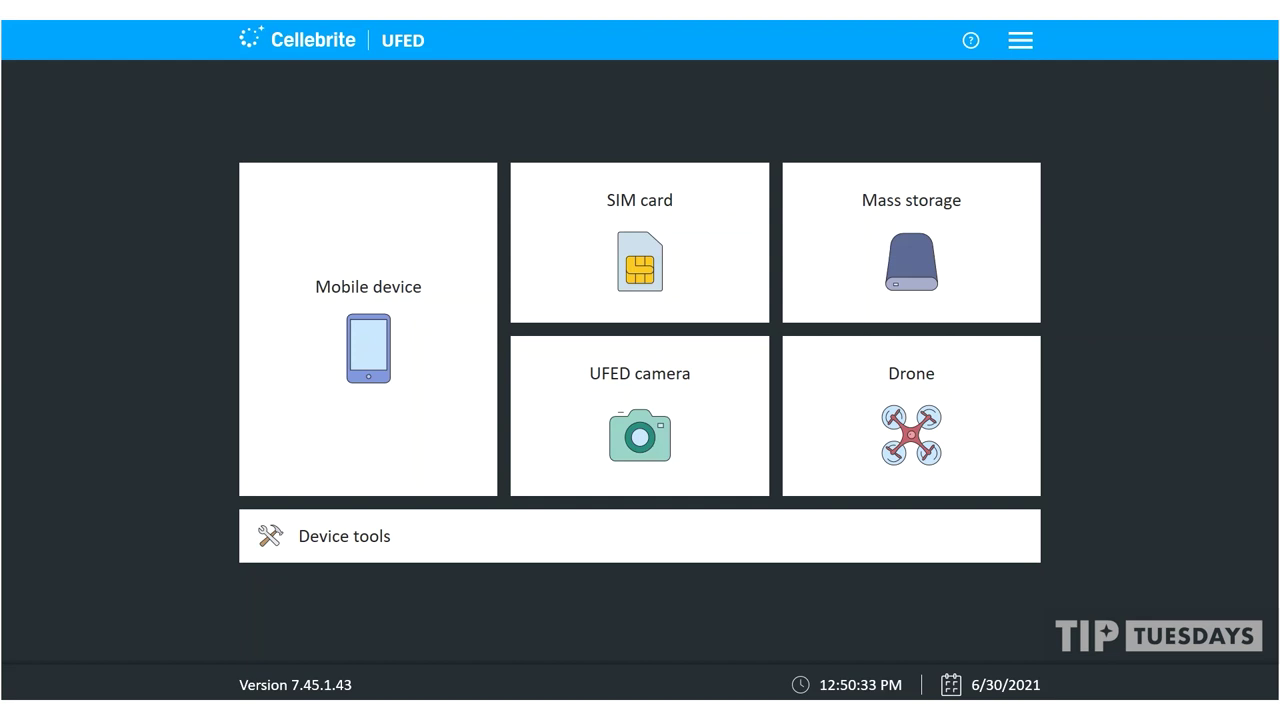
# Step: Open the System section of the UFED settings
pyautogui.click(1028, 41)
pyautogui.click(1055, 149)
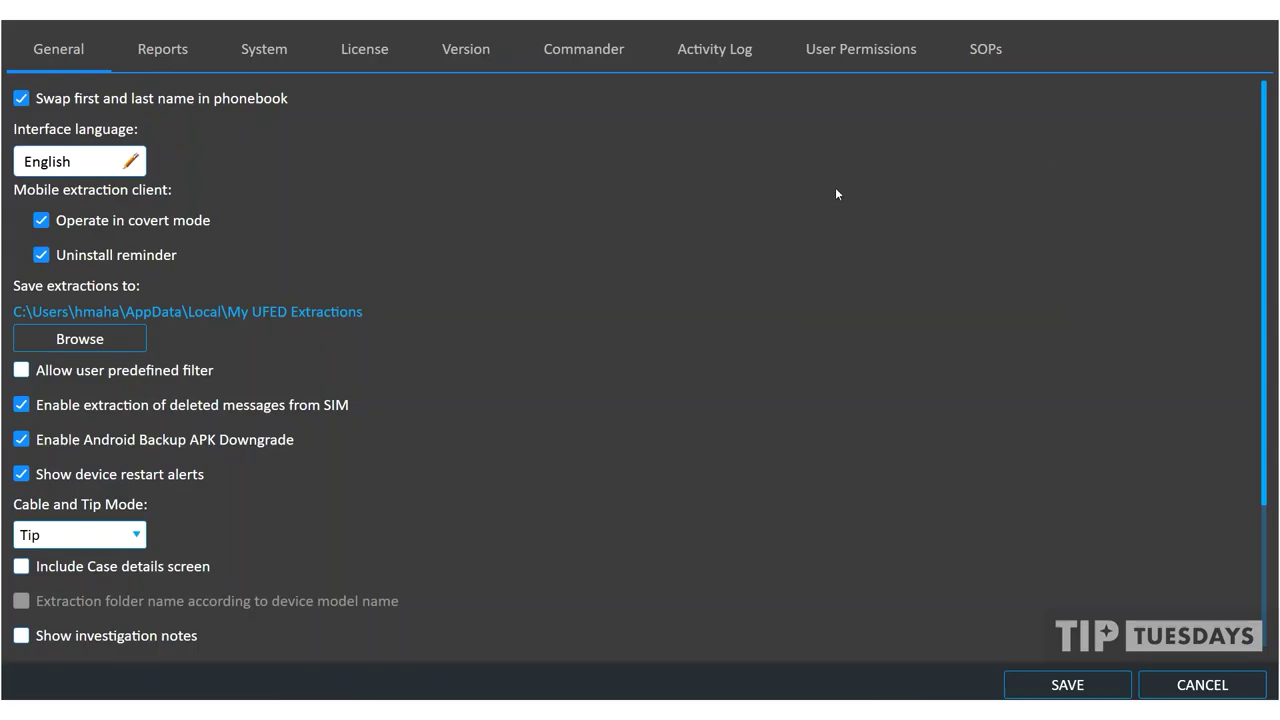
pyautogui.click(263, 52)
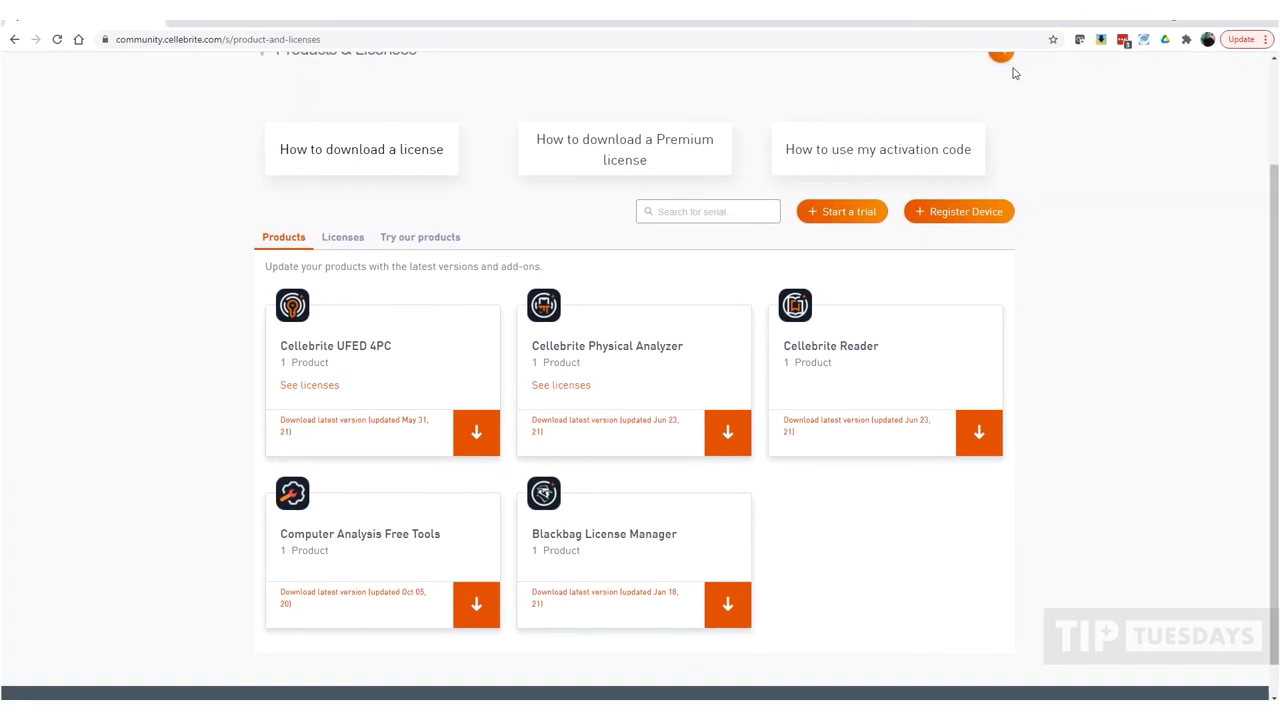
# Step: Download the App Categorization DB (May 2021 - latest) from the Cellebrite UFED 4PC add-ons on the Cellebrite community site
pyautogui.click(475, 432)
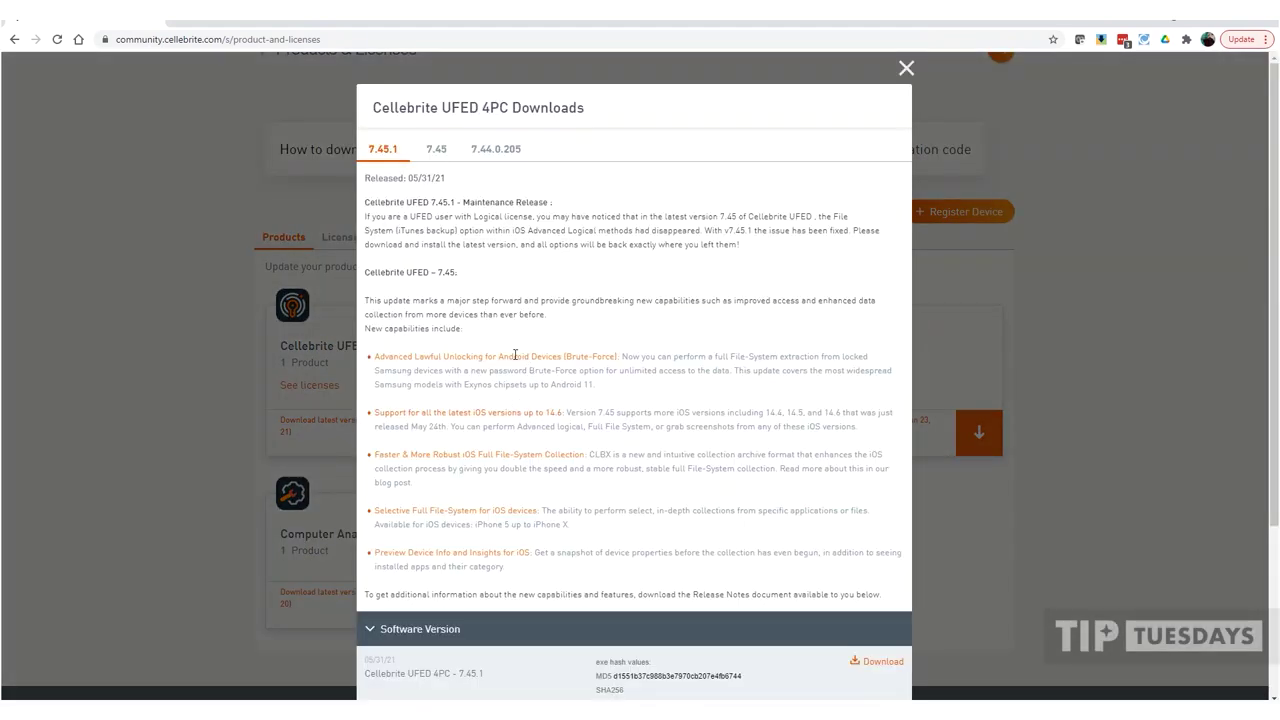
pyautogui.scroll(-4, 449, 240)
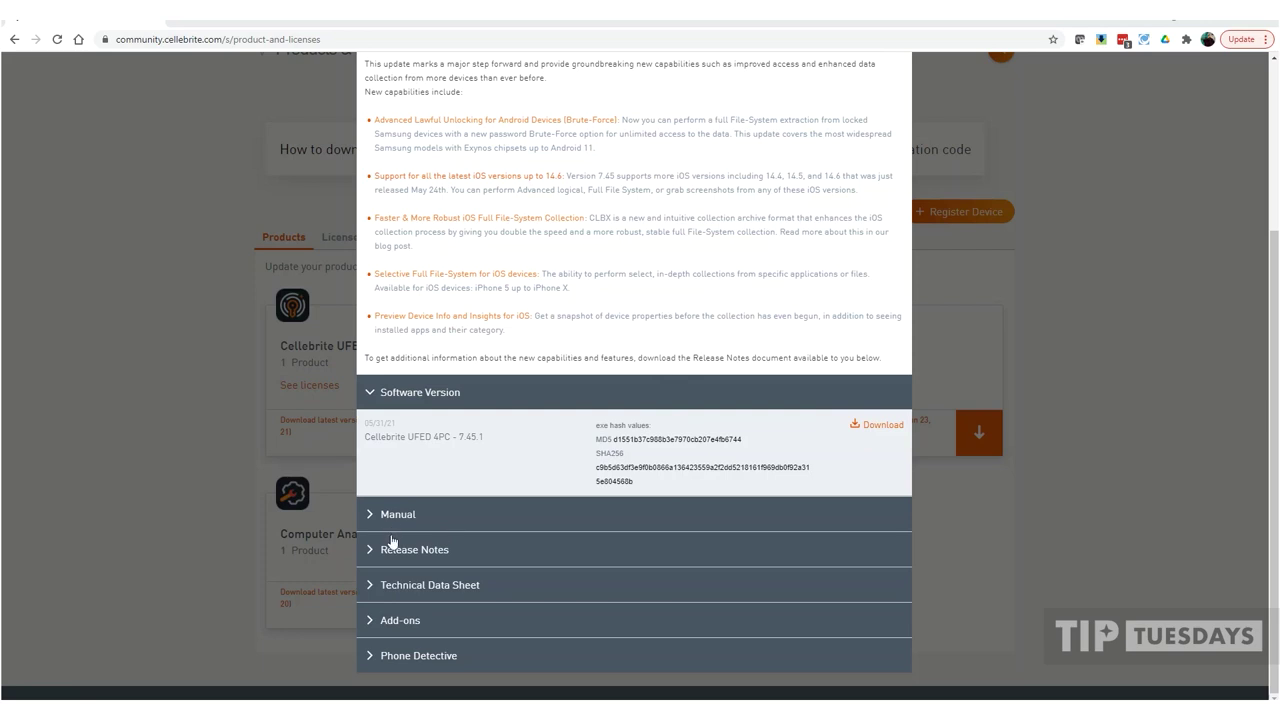
pyautogui.click(372, 620)
pyautogui.scroll(-3, 546, 462)
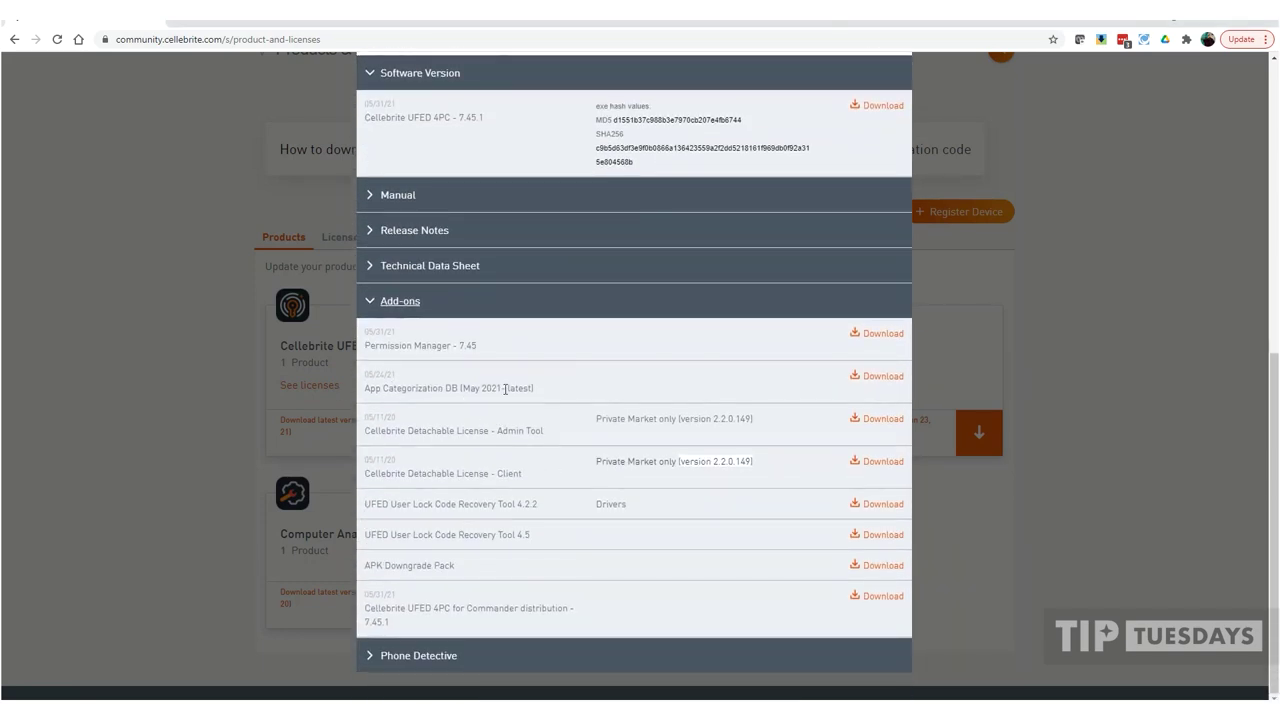
pyautogui.moveTo(533, 392); pyautogui.dragTo(362, 396)
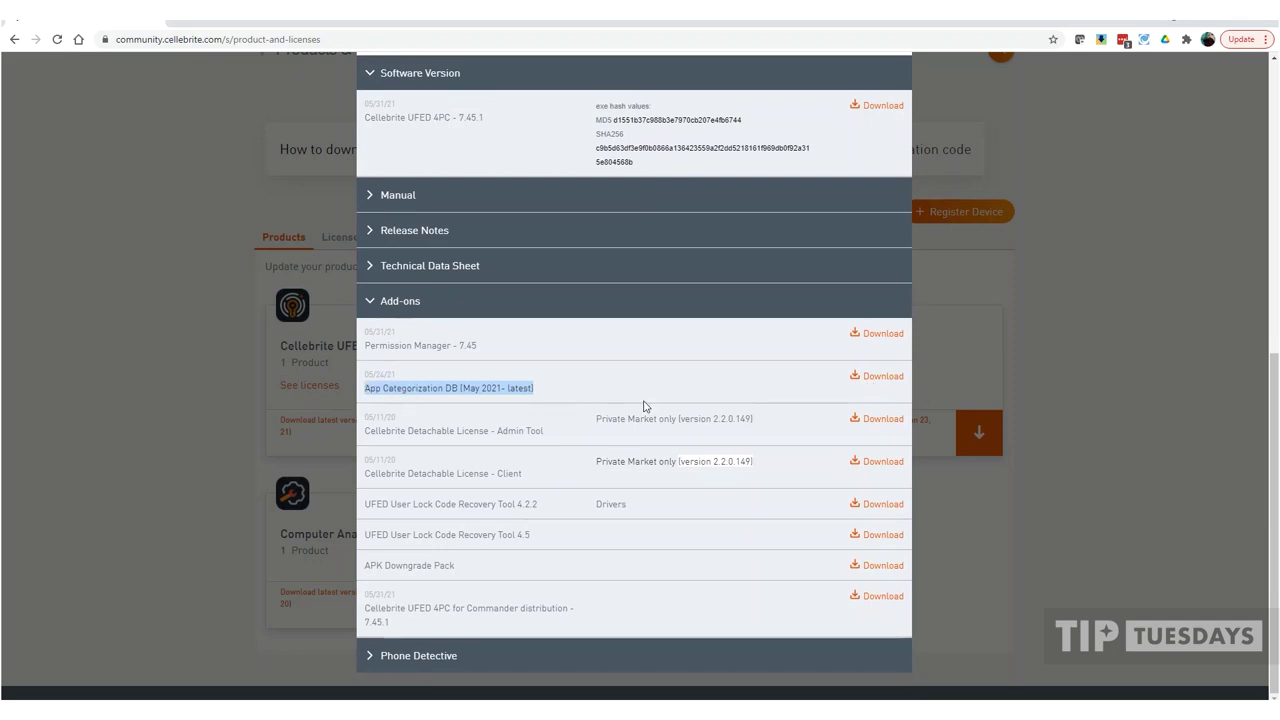
pyautogui.click(870, 377)
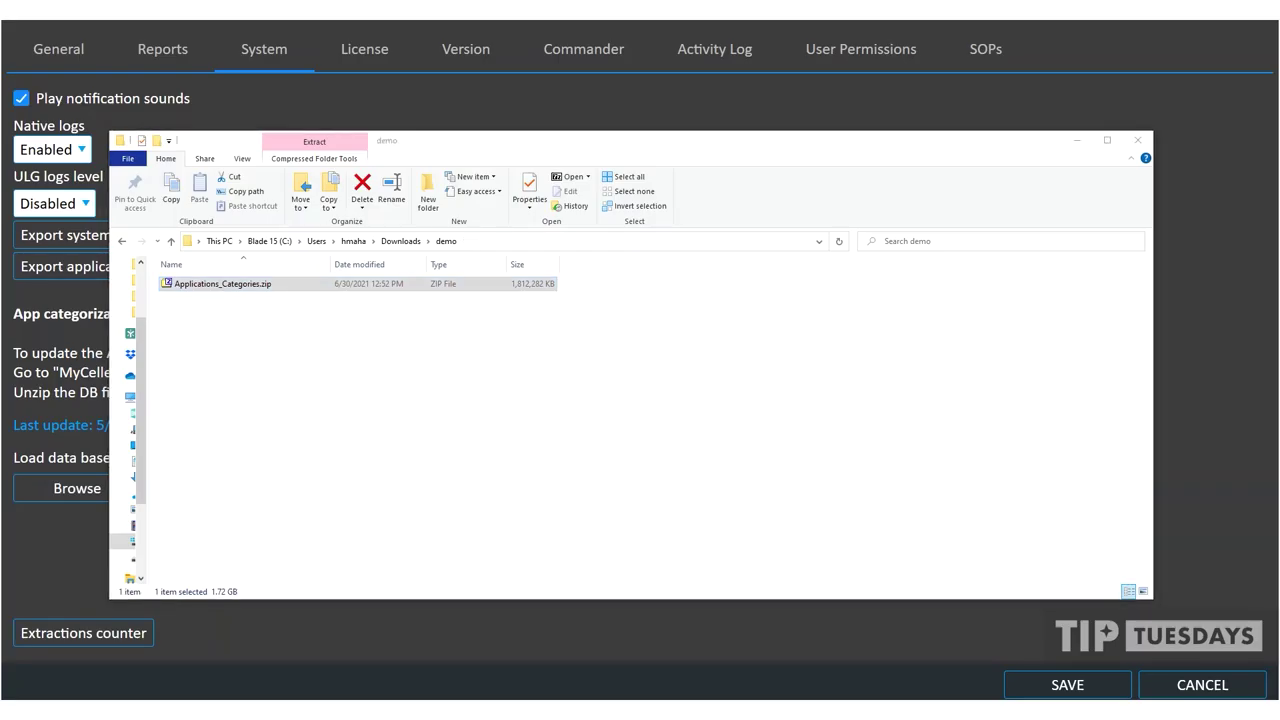
# Step: Extract Applications_Categories.zip into the demo folder and move the folder window clear of the app categorization settings
pyautogui.rightClick(237, 287)
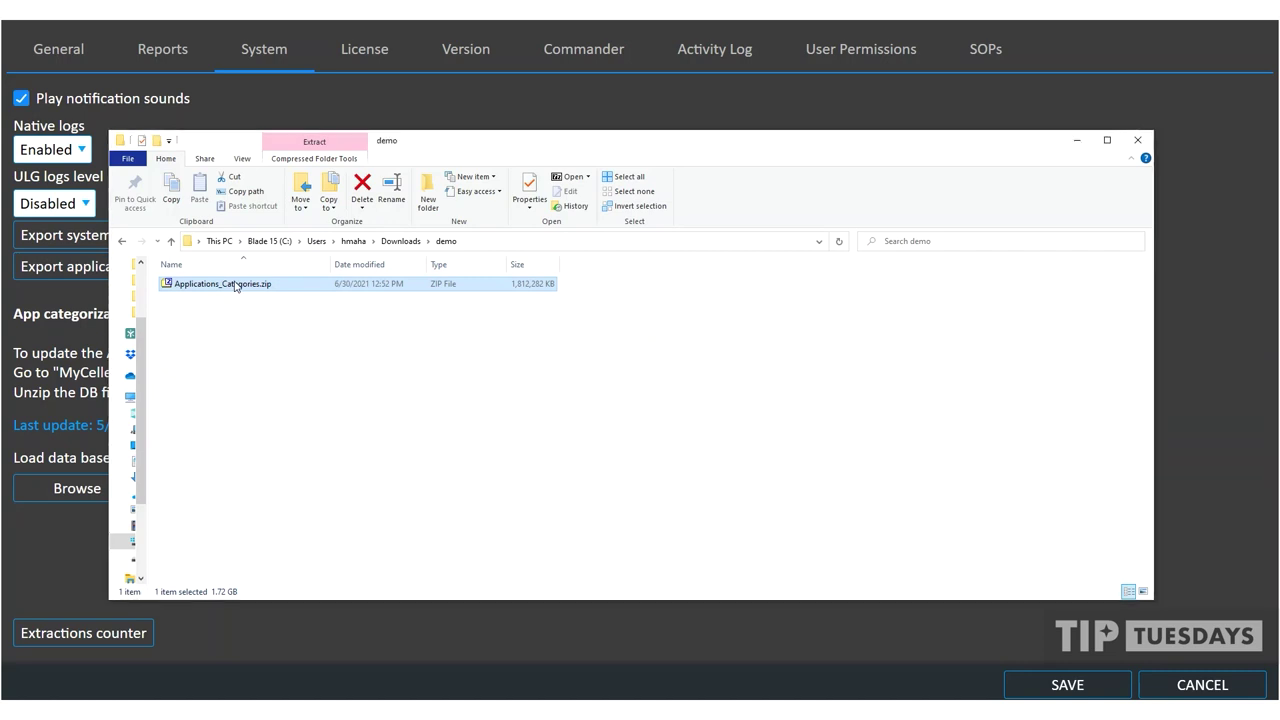
pyautogui.click(285, 309)
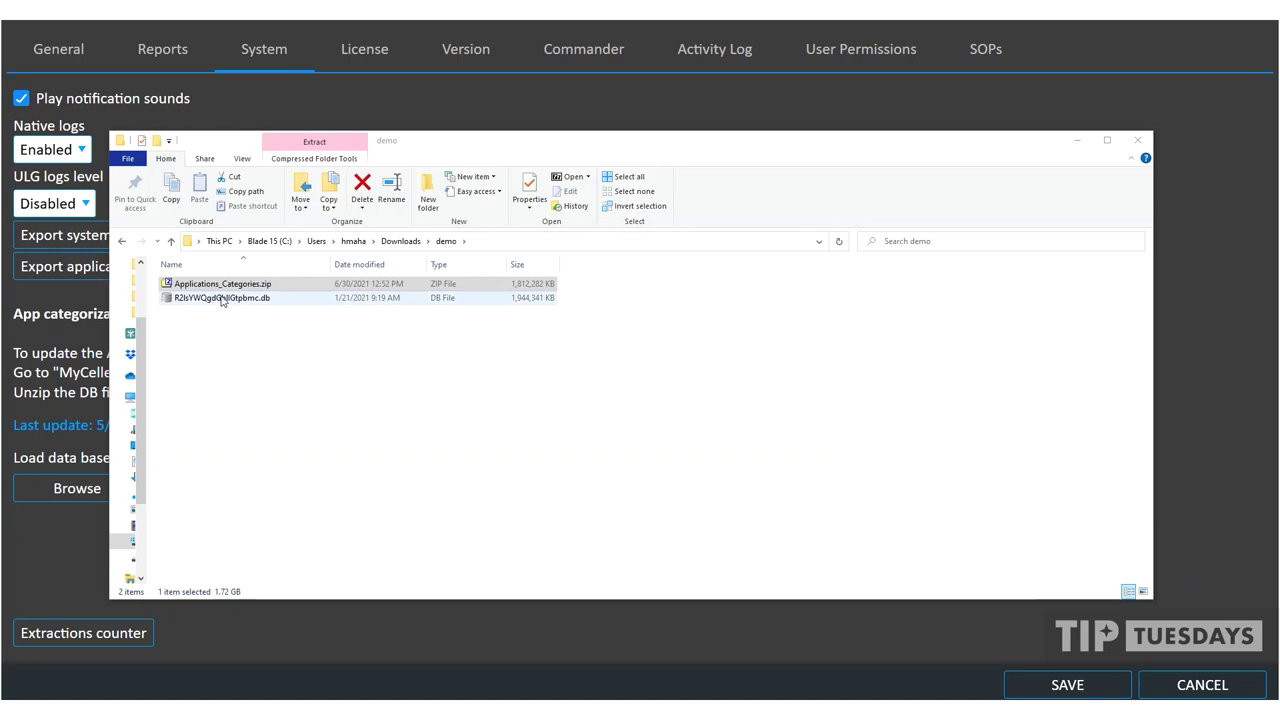
pyautogui.moveTo(563, 143); pyautogui.dragTo(703, 134)
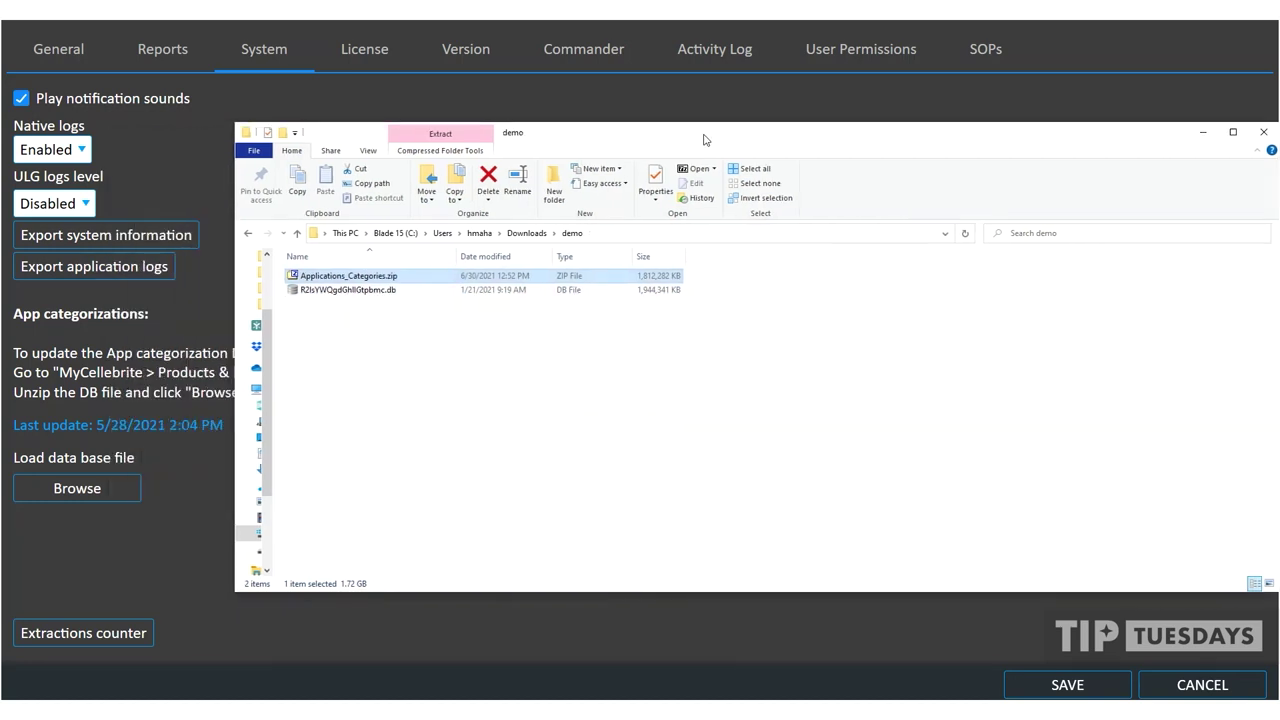
# Step: Import the extracted .db file from the demo folder in Downloads as the app categorization database, overriding the existing file
pyautogui.click(101, 489)
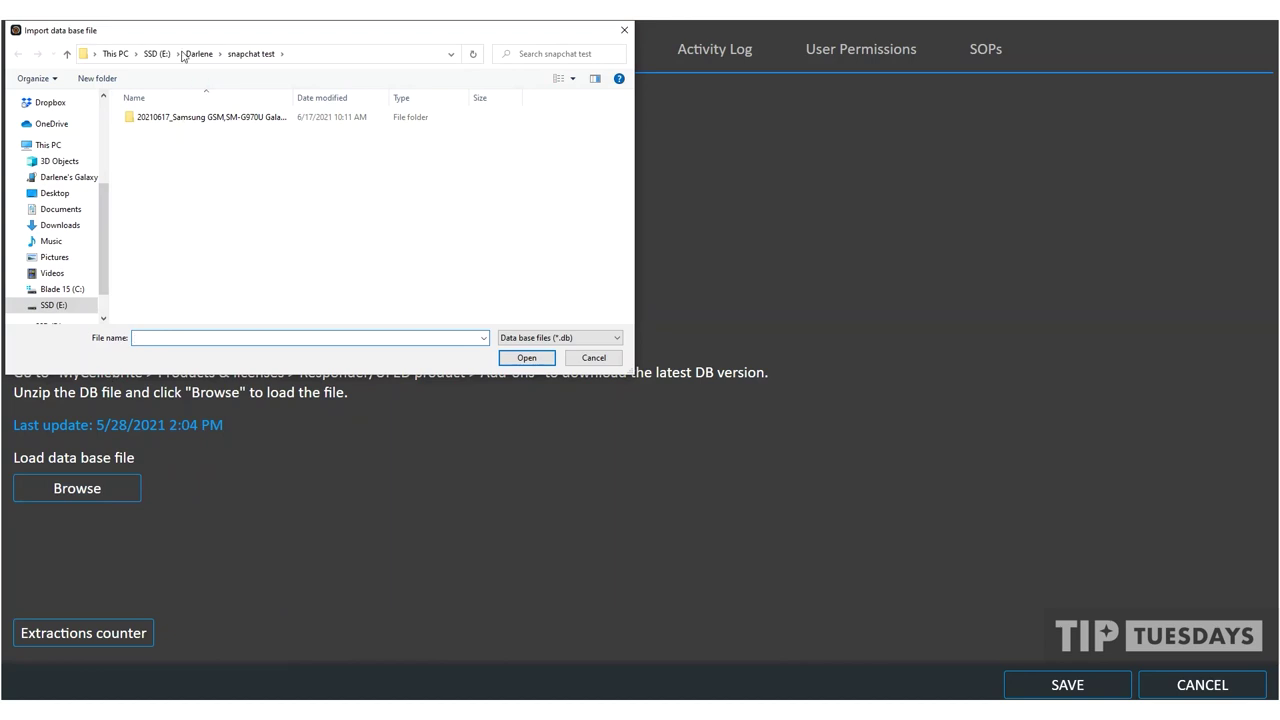
pyautogui.click(60, 225)
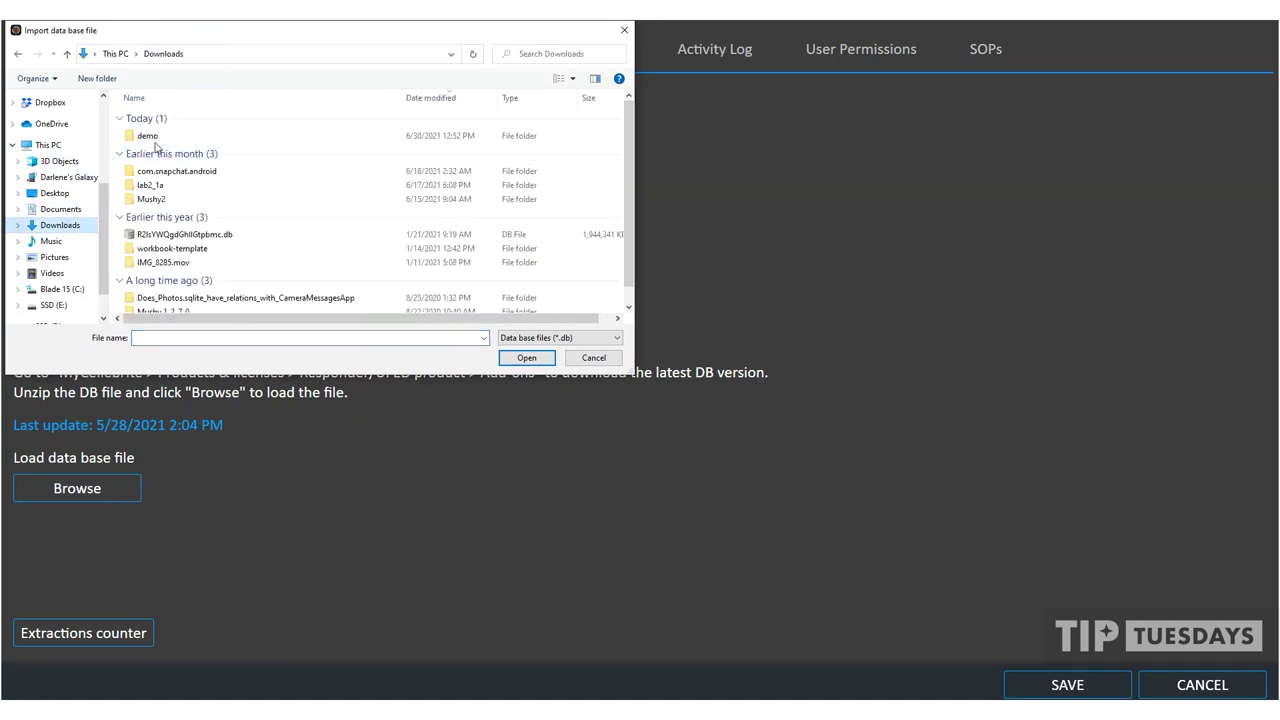
pyautogui.doubleClick(148, 135)
pyautogui.doubleClick(185, 117)
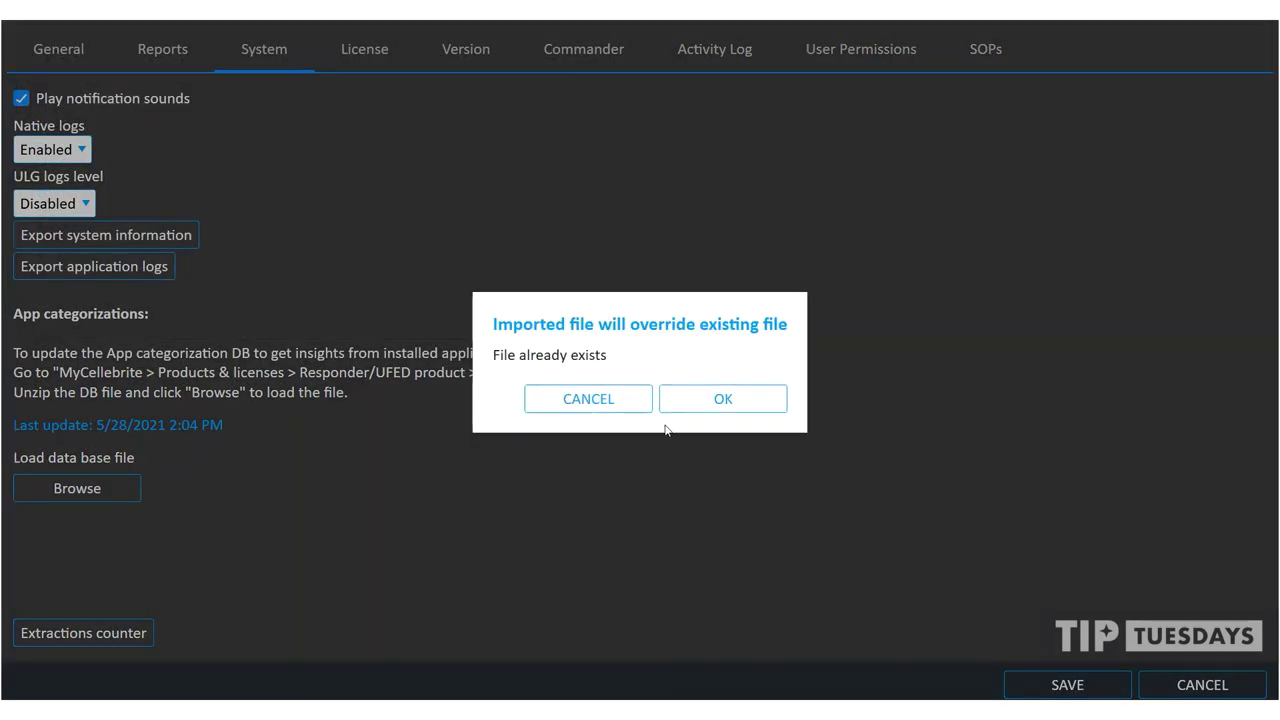
pyautogui.click(726, 401)
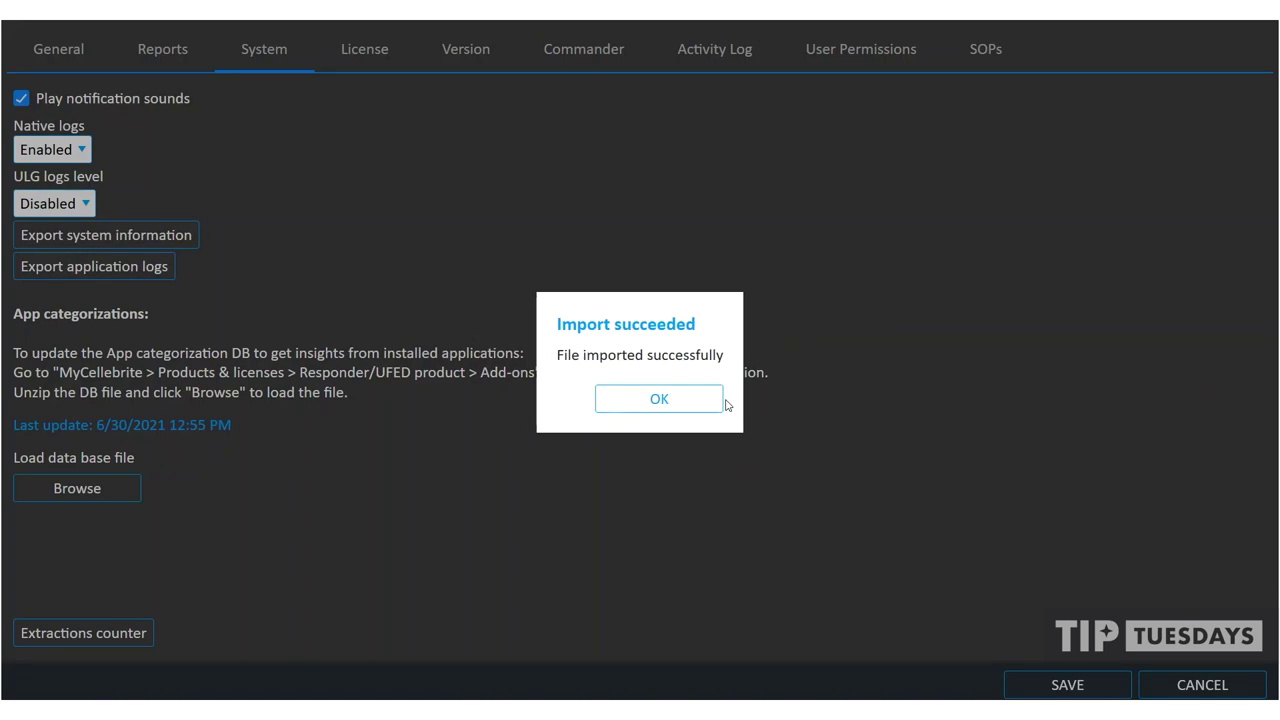
pyautogui.click(710, 400)
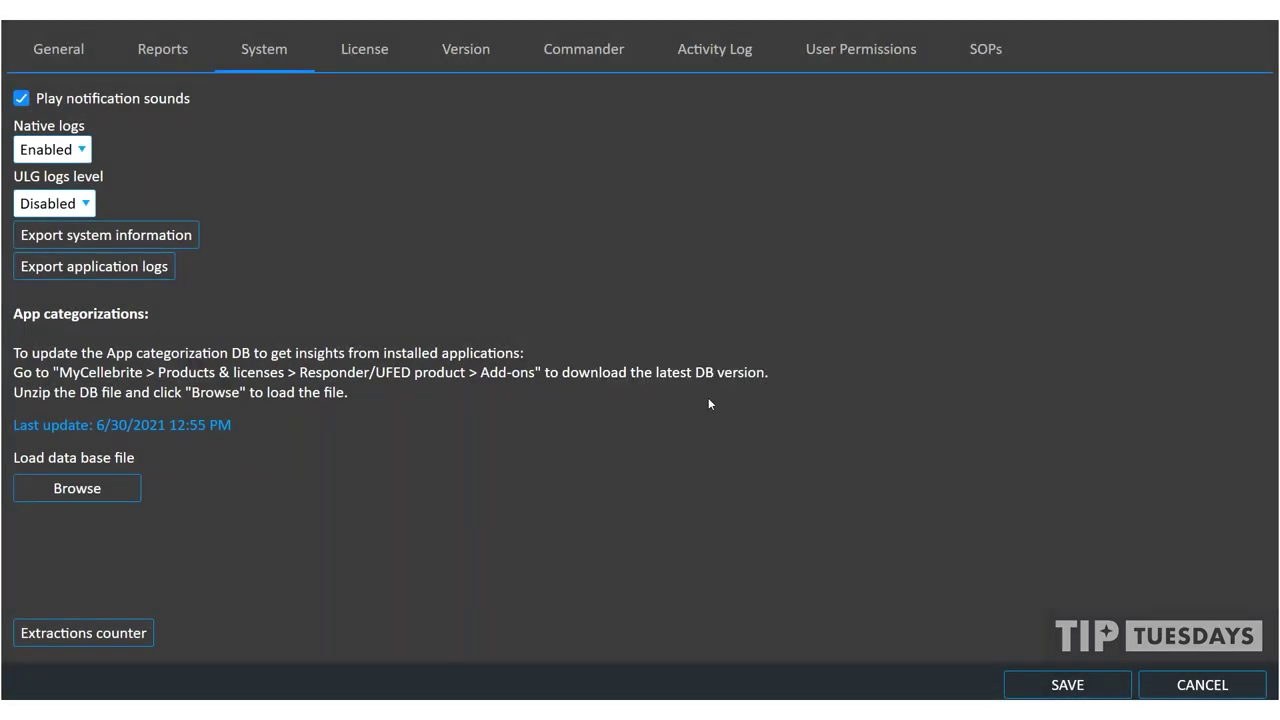